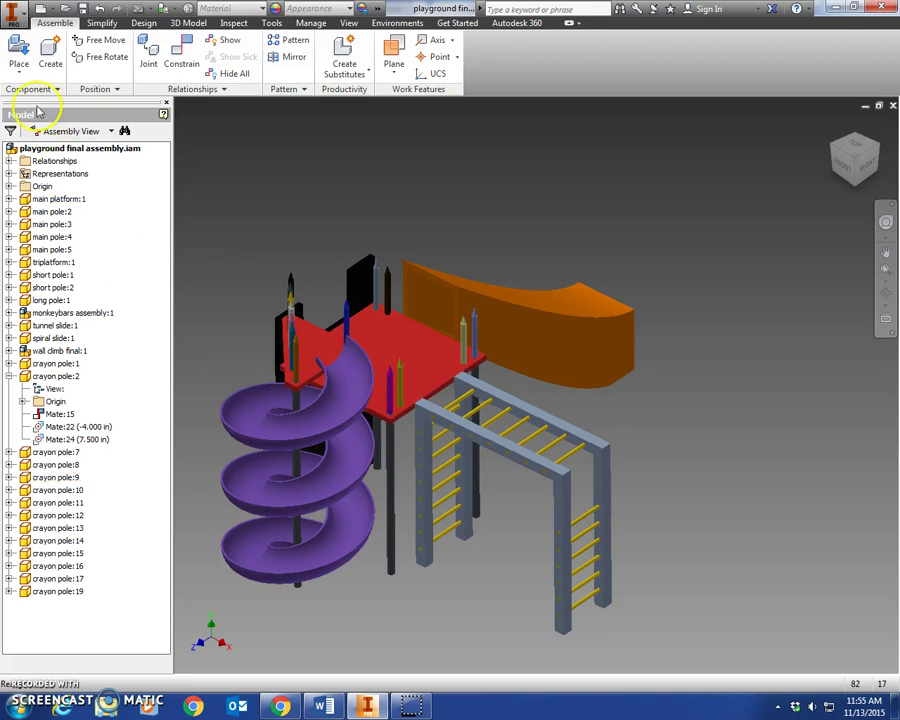
Create a new Standard (in).iam assembly and place the platform assembly in it
left_click(14, 12)
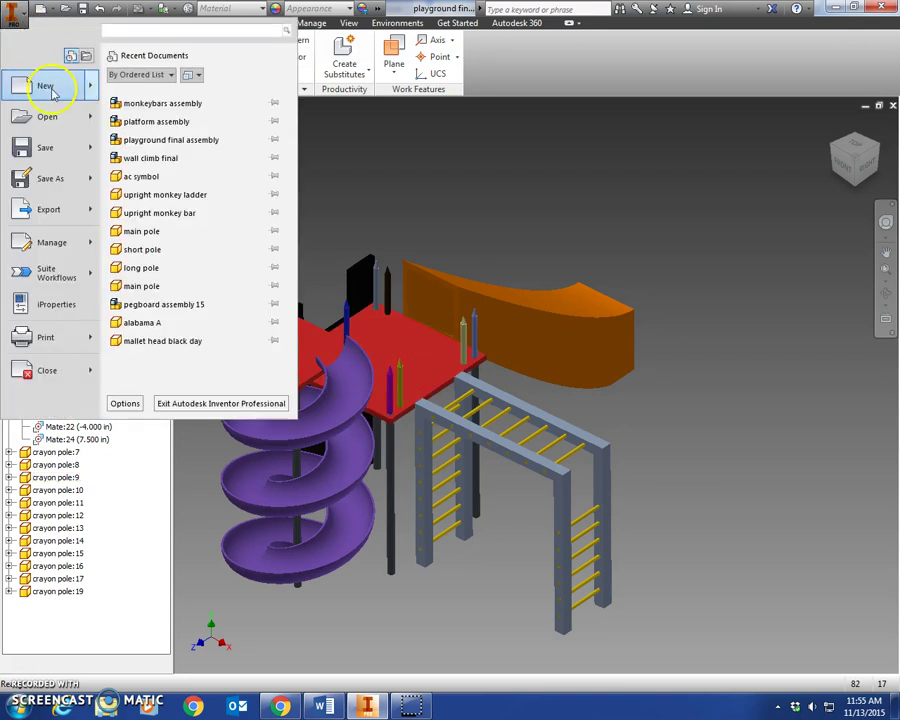
left_click(50, 90)
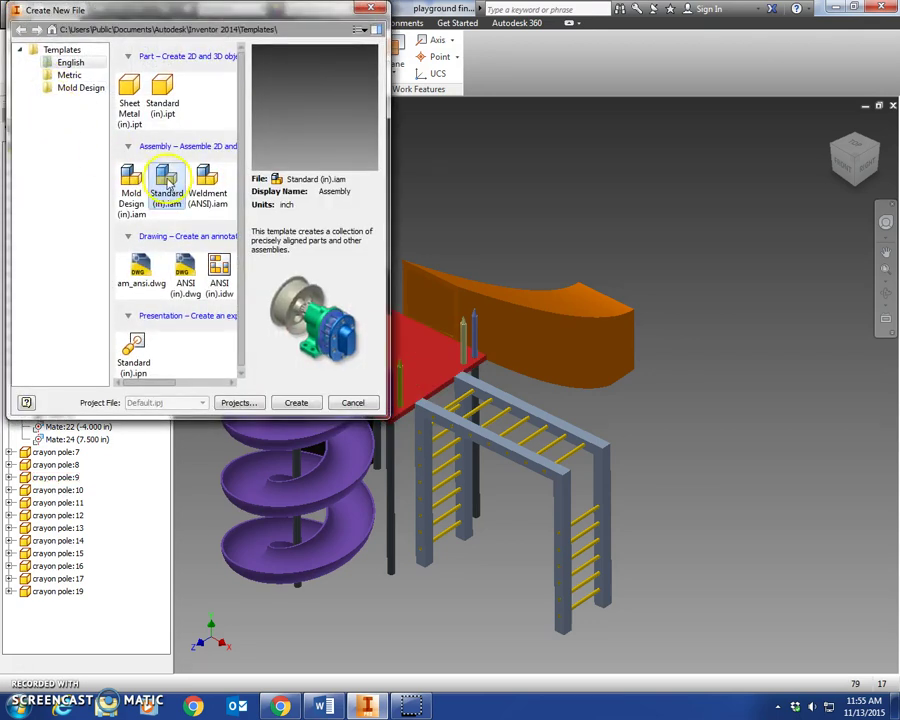
double_click(167, 180)
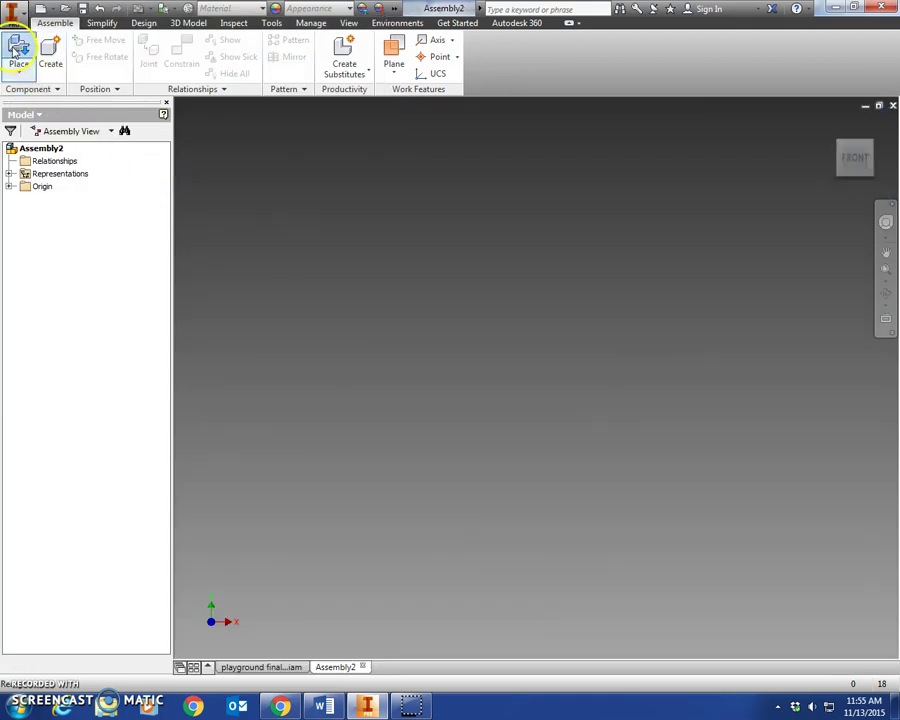
left_click(16, 50)
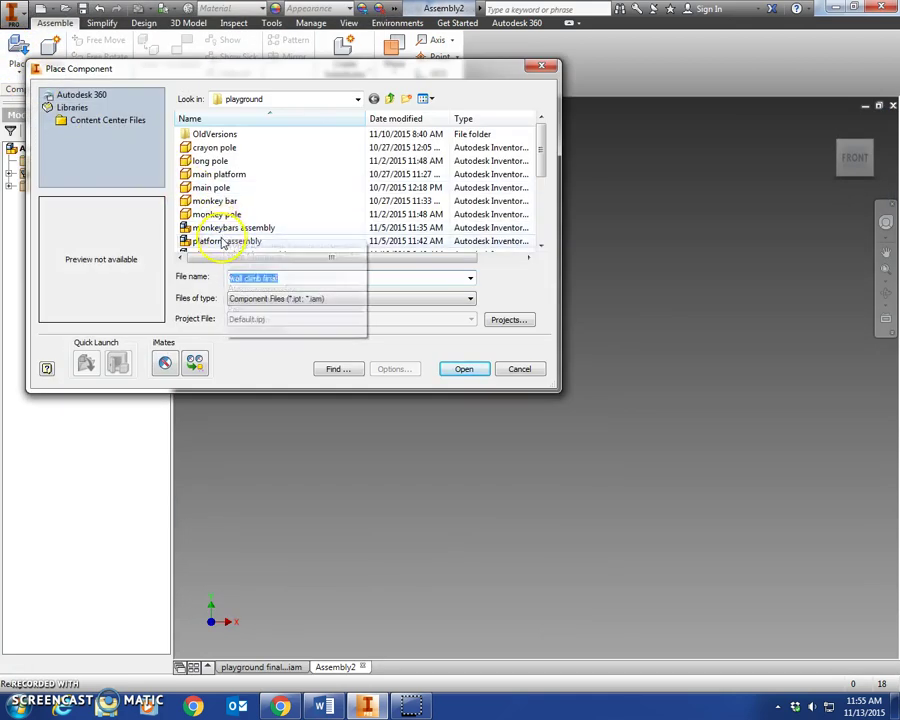
left_click(224, 242)
left_click(464, 370)
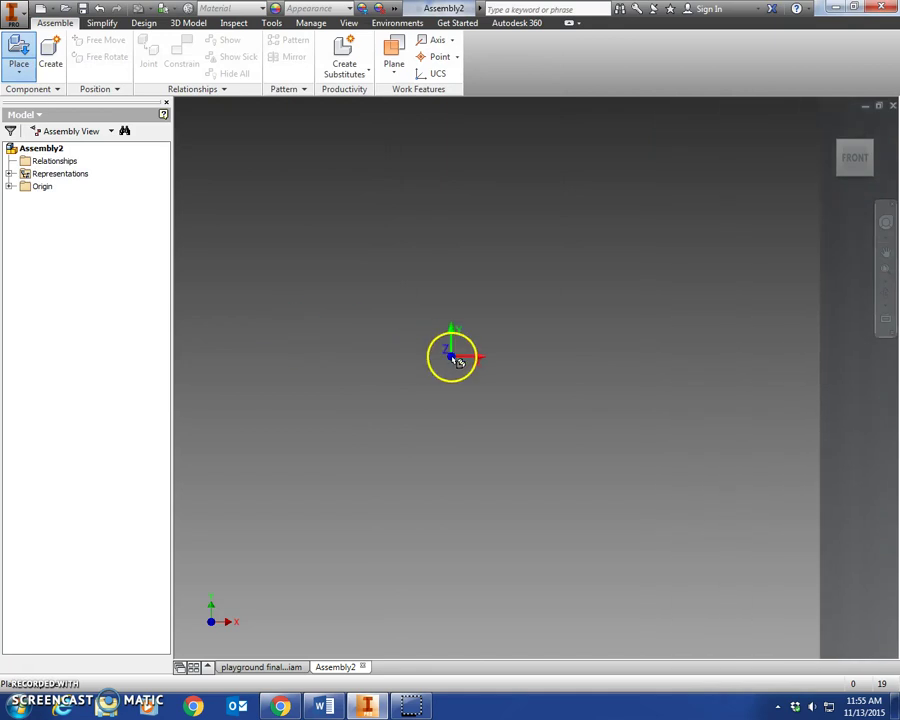
left_click(459, 362)
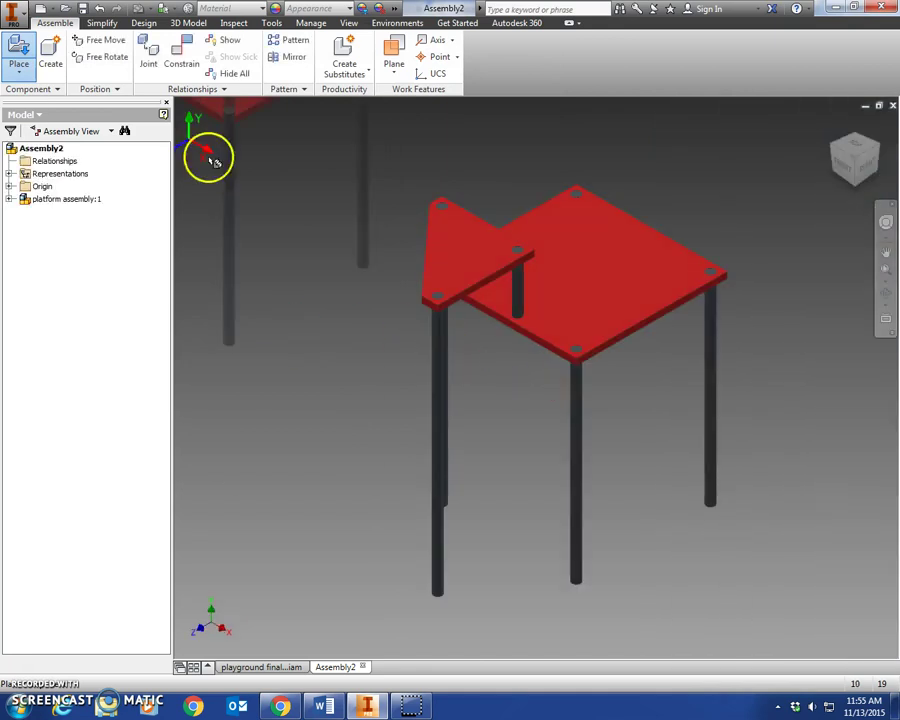
Place the wall climb final part beside the platform
left_click(18, 52)
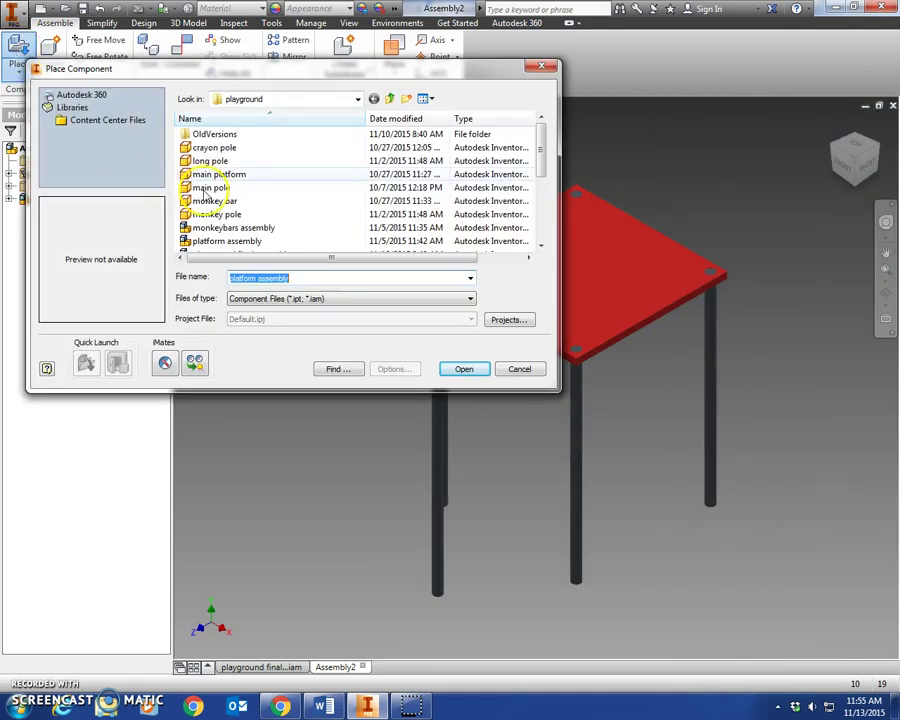
scroll(546, 201, "down", 5)
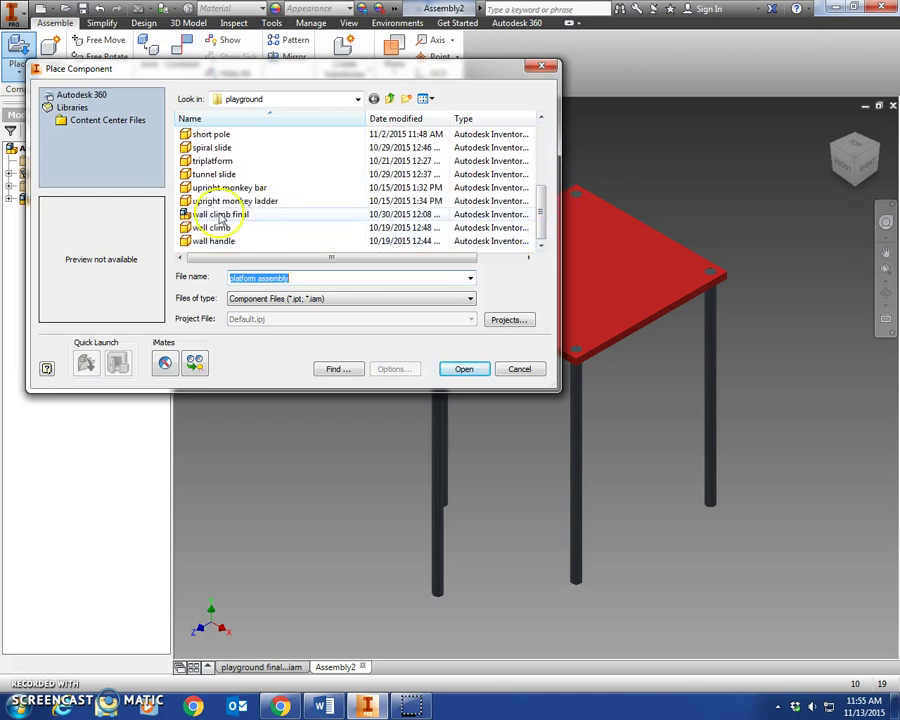
left_click(220, 215)
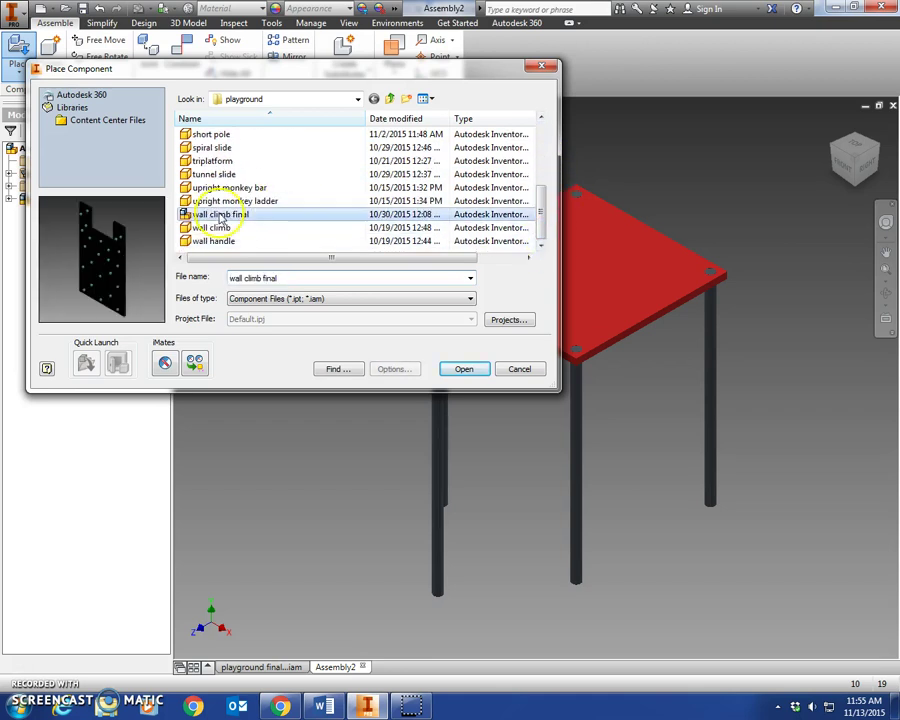
left_click(466, 370)
left_click(267, 240)
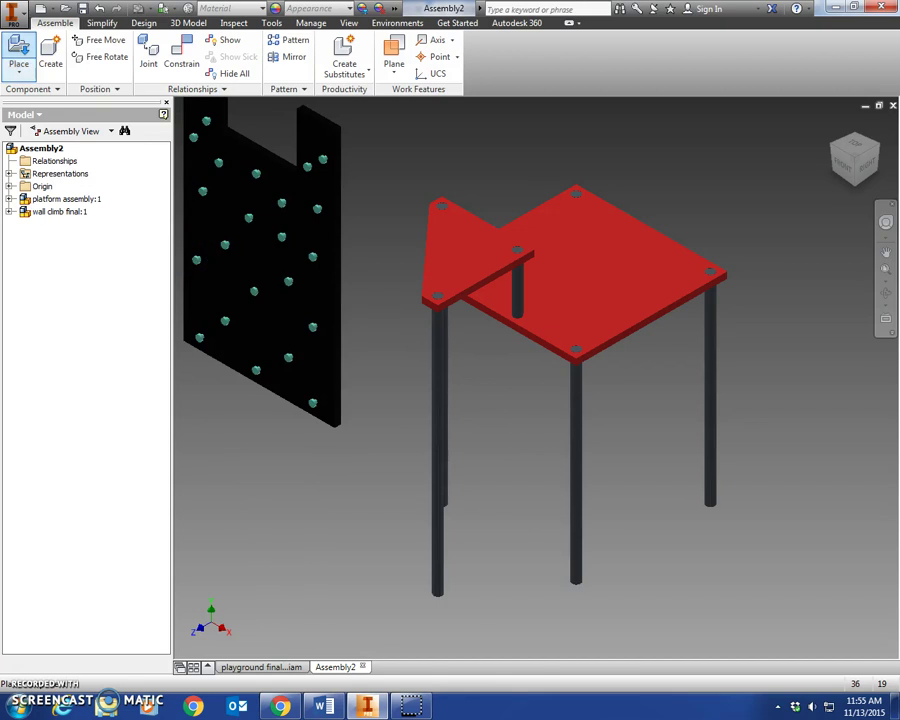
Place the monkeybars assembly at the lower right of the viewport
left_click(18, 52)
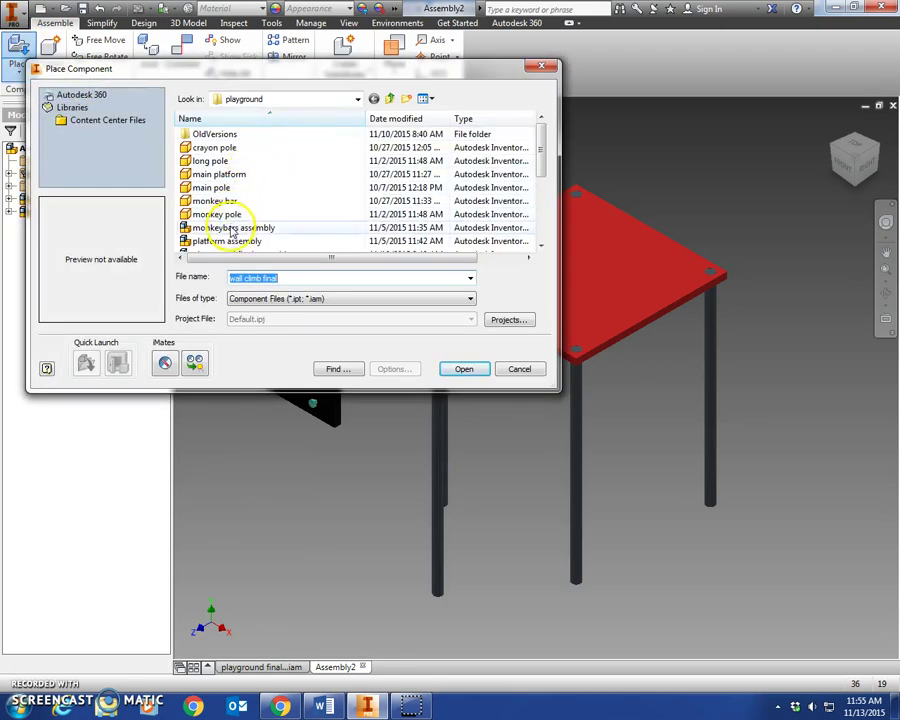
left_click(235, 228)
left_click(464, 369)
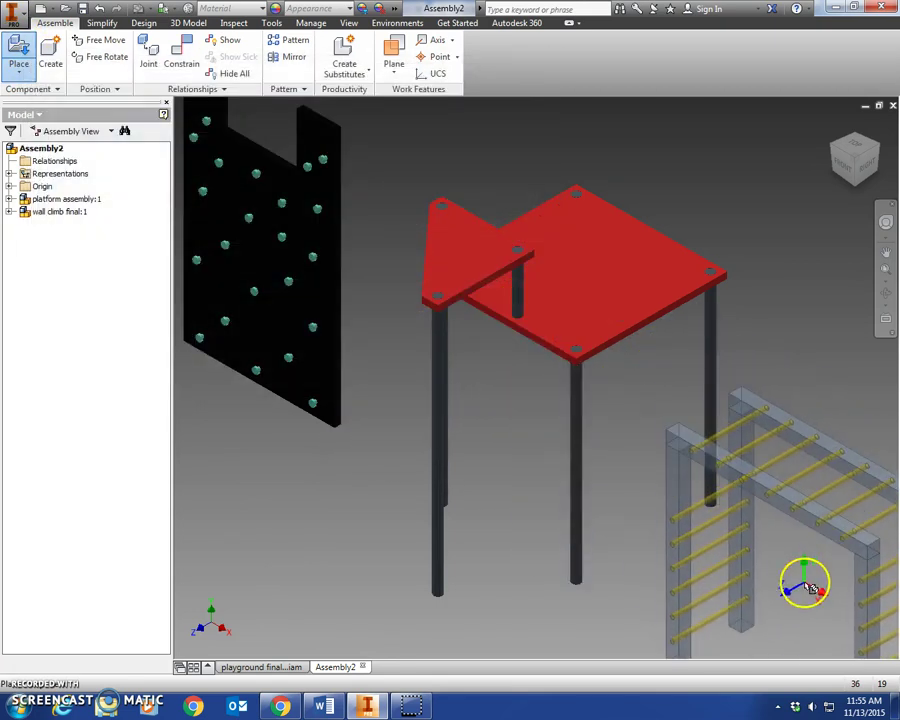
left_click(803, 582)
right_click(777, 338)
End placement with OK, return to the Home view, and select the monkeybars assembly
left_click(833, 339)
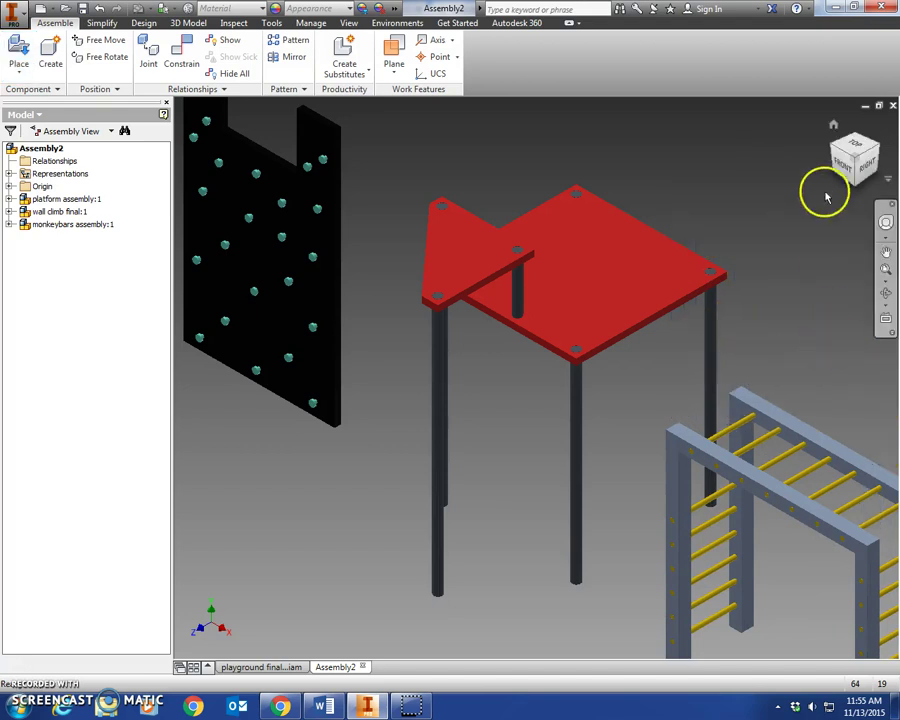
left_click(833, 127)
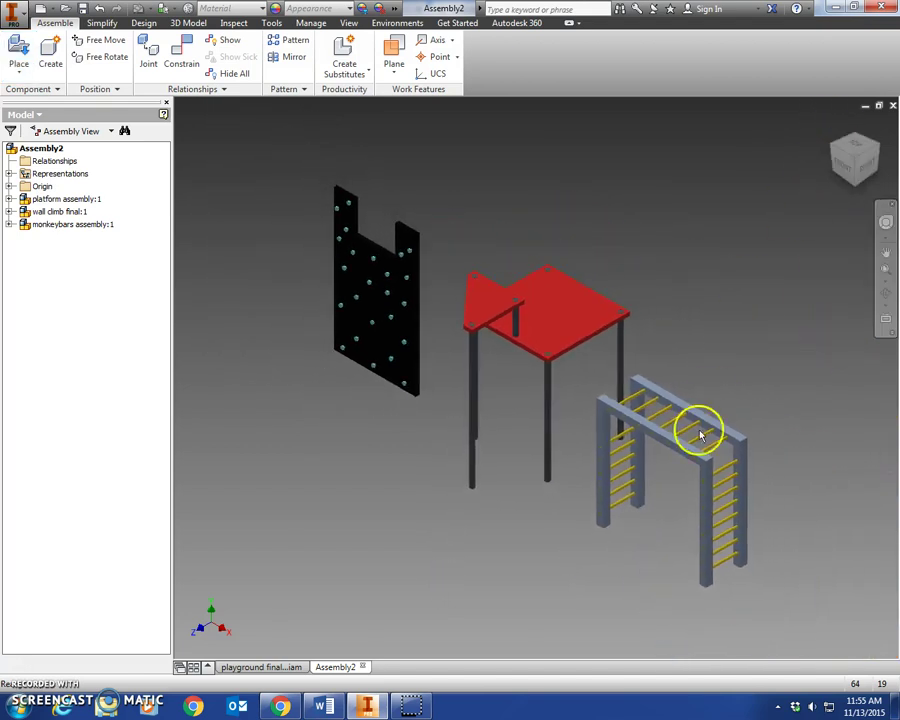
scroll(761, 456, "up", 4)
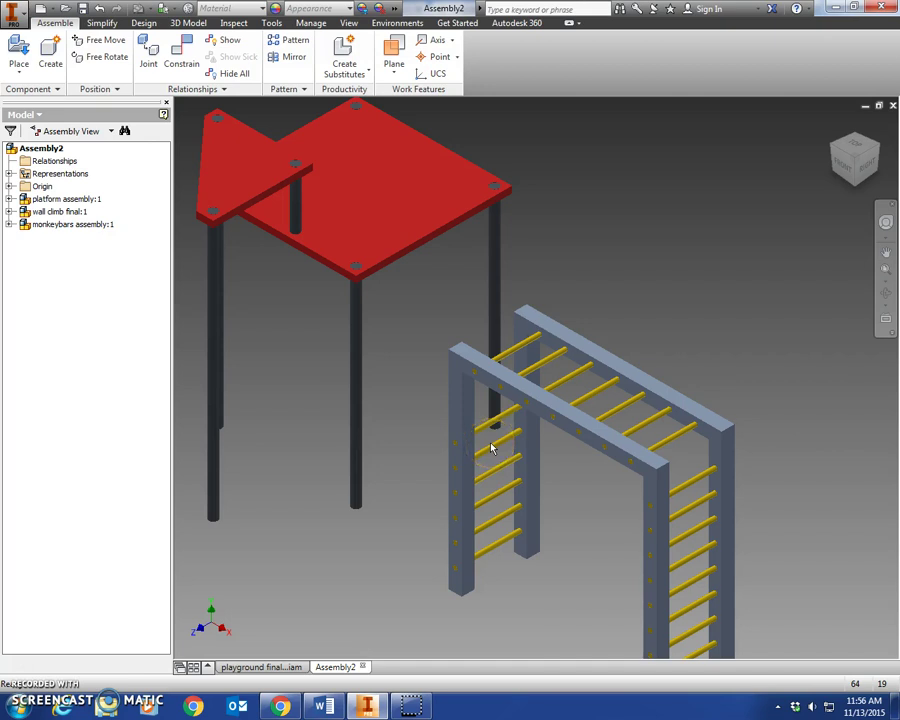
left_click(820, 155)
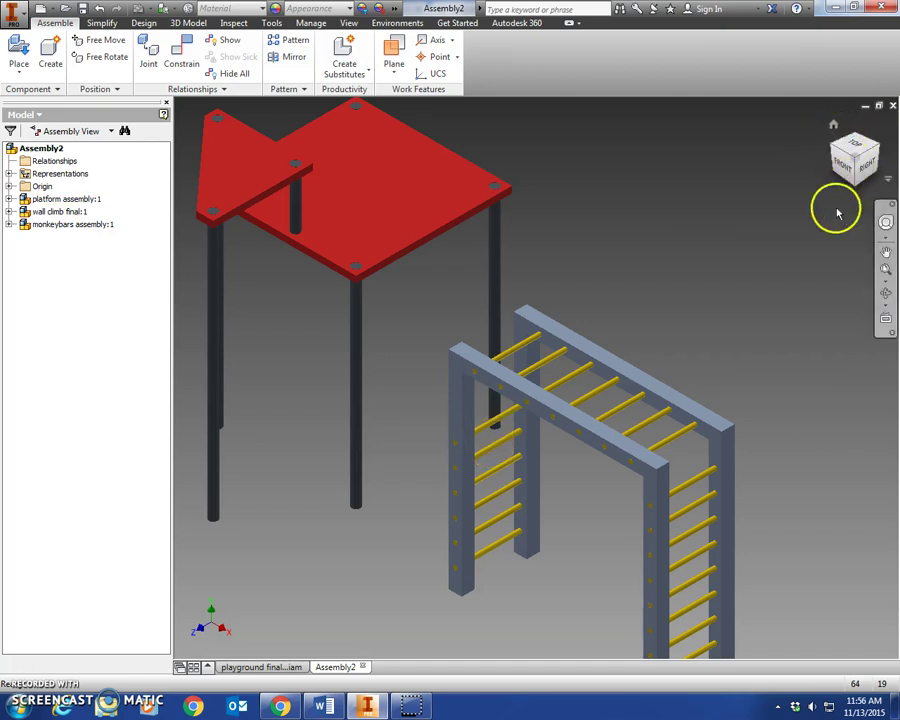
scroll(735, 450, "up", 3)
scroll(738, 453, "down", 2)
scroll(738, 453, "down", 4)
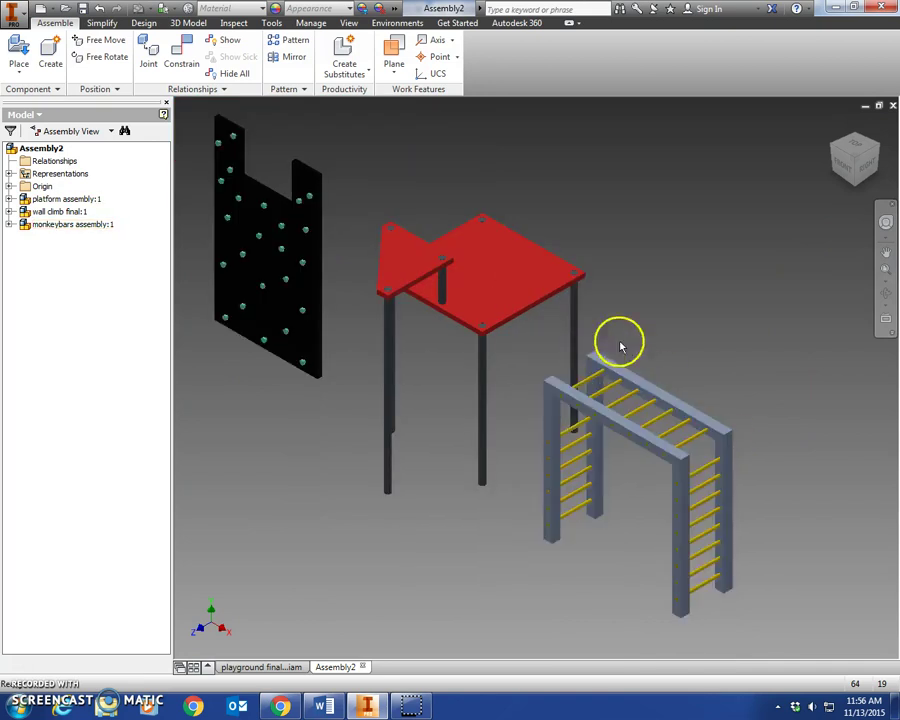
left_click(730, 511)
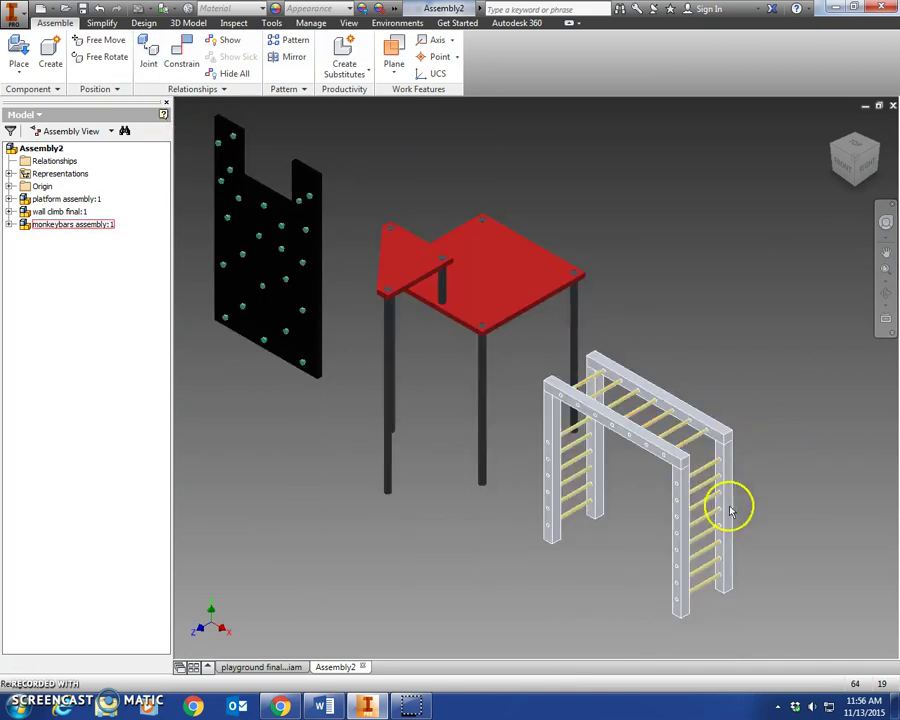
Mate the monkey bars' top end face to the red platform's edge
left_click(172, 60)
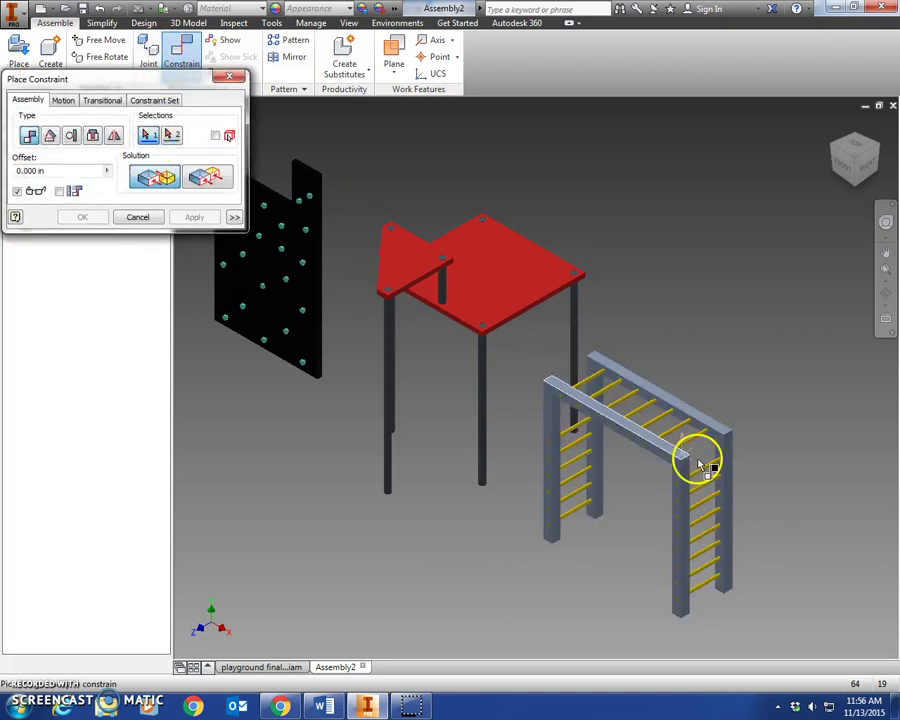
scroll(700, 468, "up", 3)
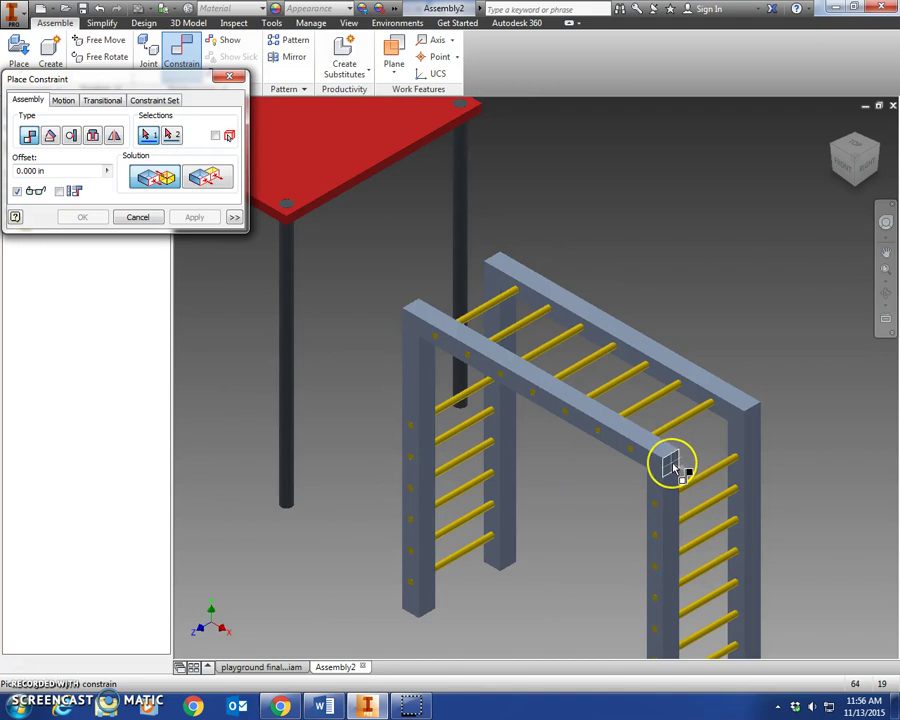
scroll(672, 468, "down", 3)
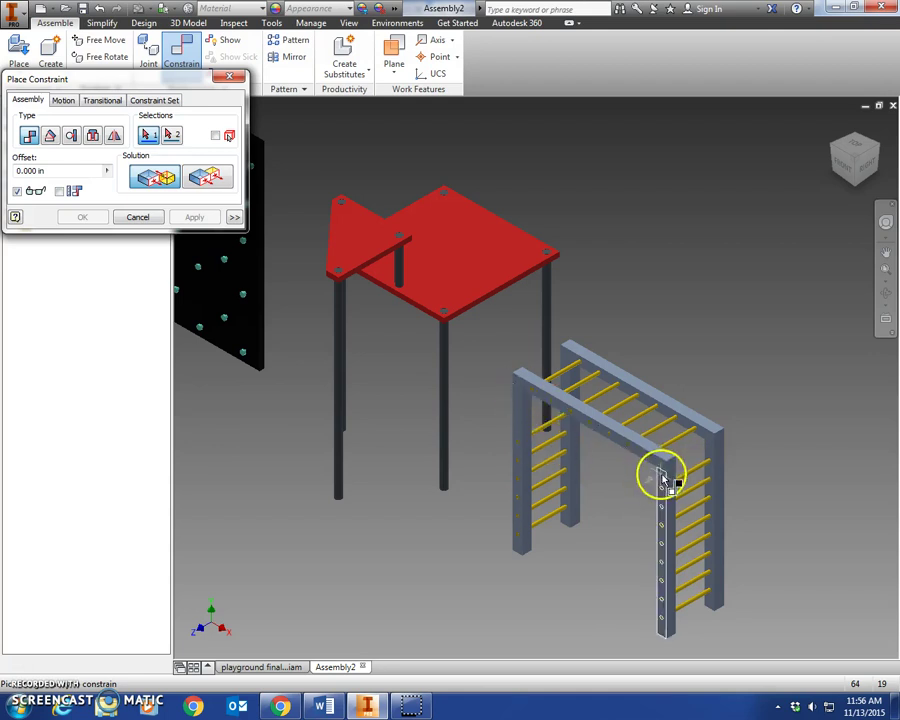
scroll(690, 480, "up", 6)
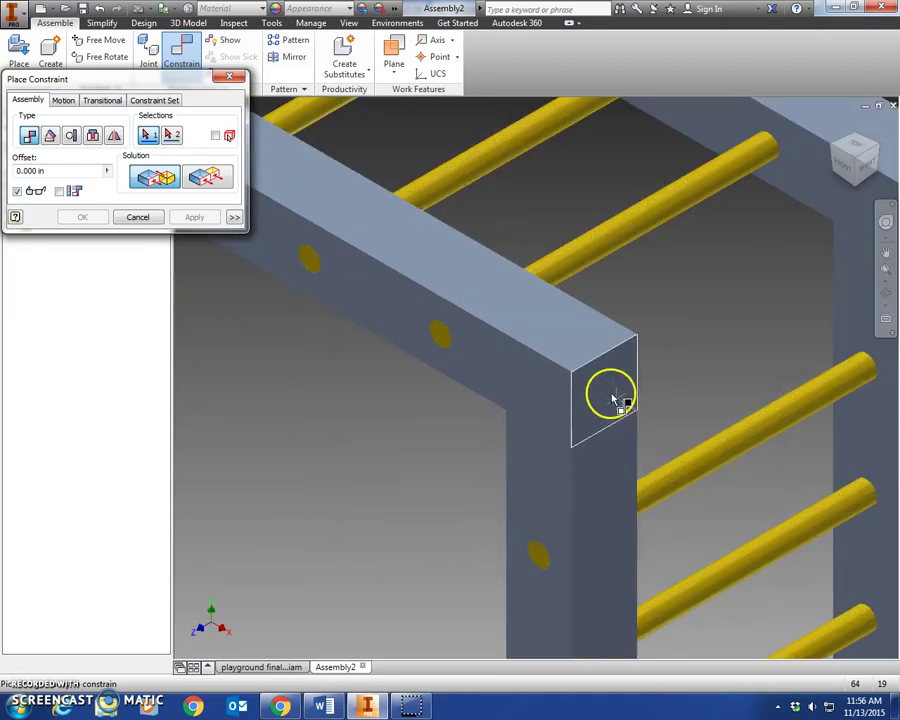
scroll(617, 403, "down", 5)
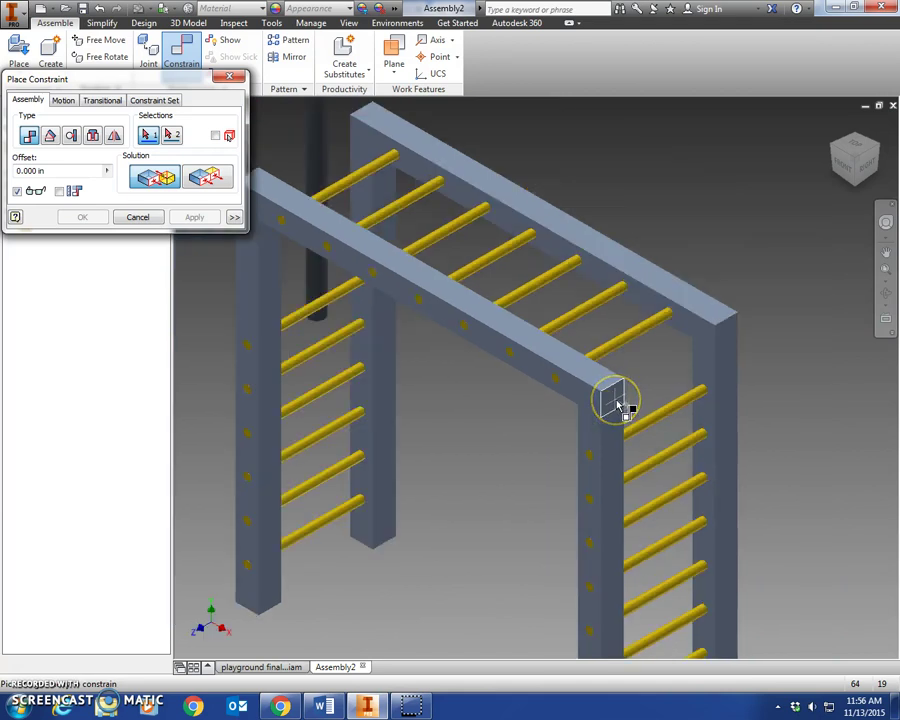
left_click(617, 403)
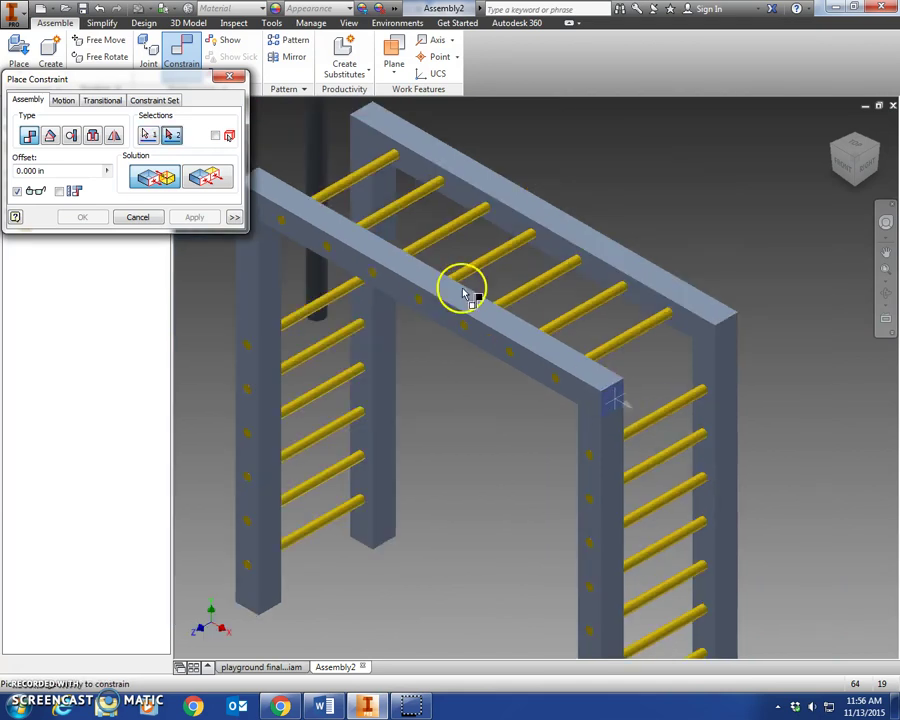
scroll(410, 227, "down", 4)
scroll(379, 185, "up", 6)
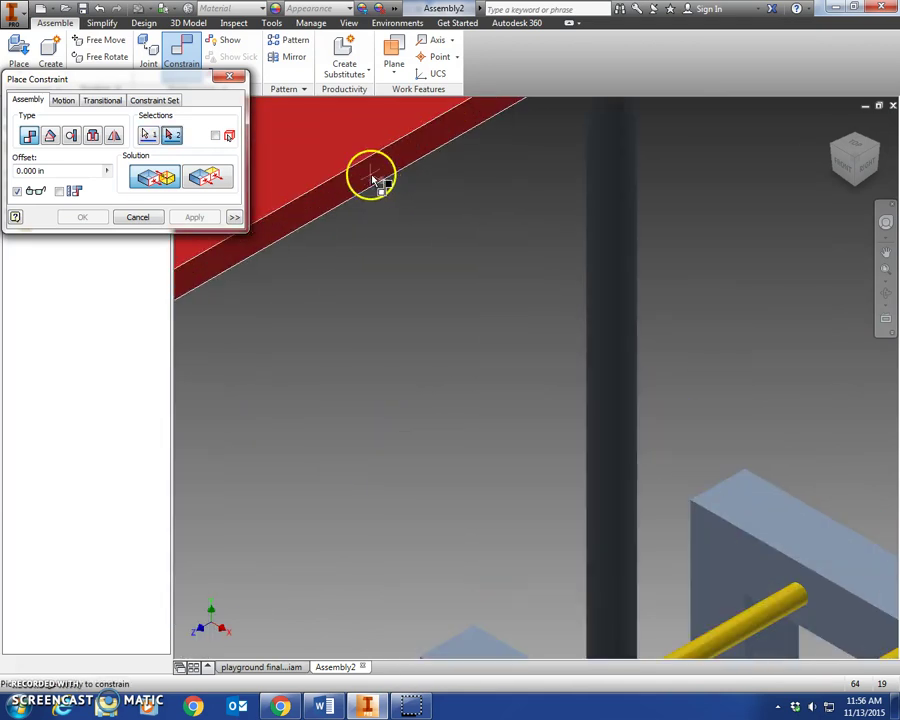
left_click(379, 185)
scroll(398, 187, "down", 4)
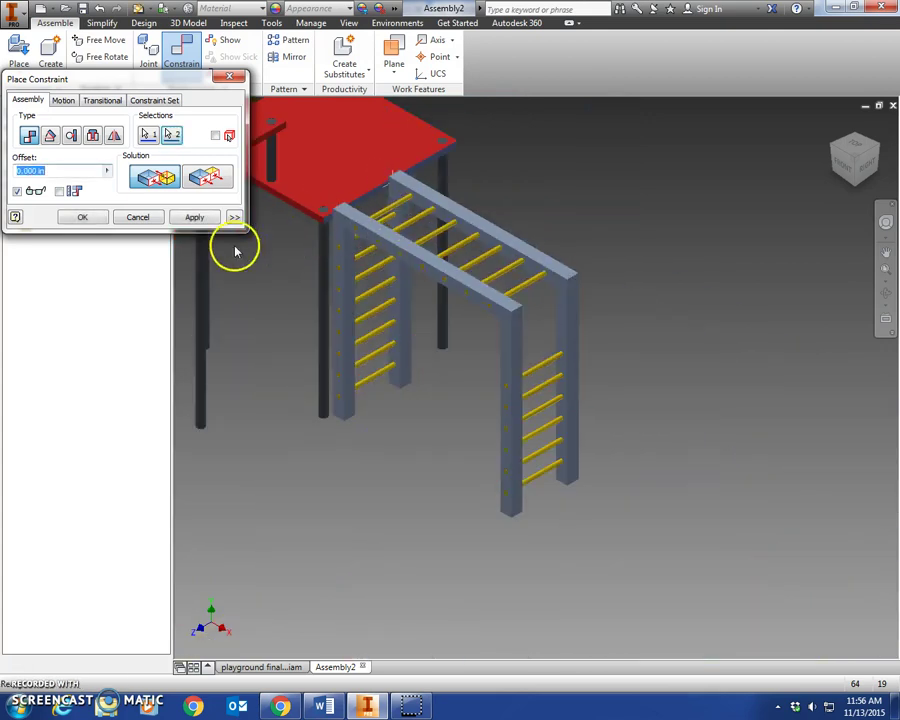
left_click(207, 217)
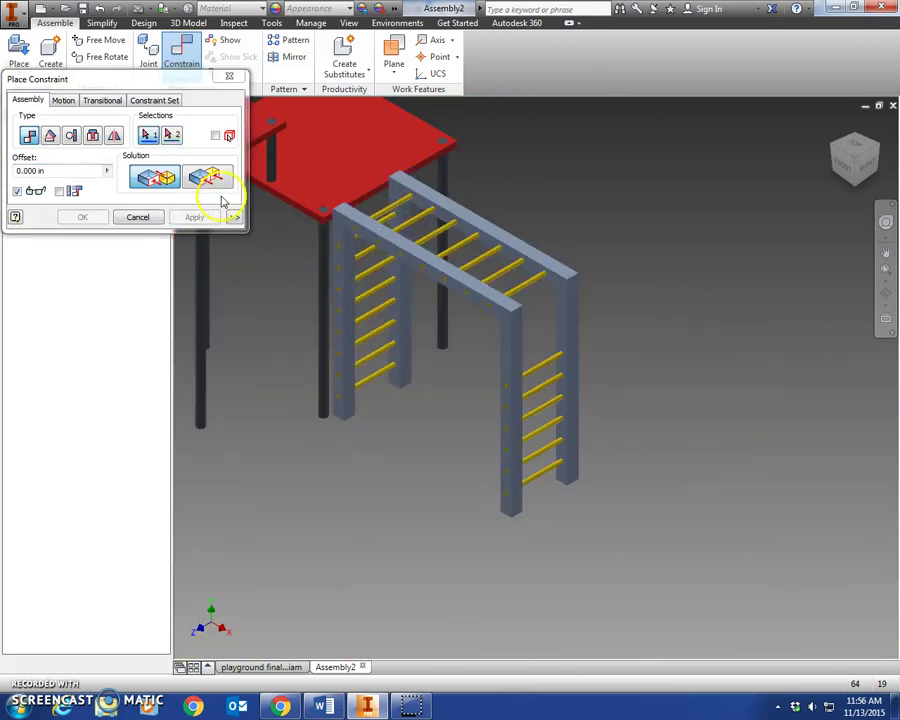
Mate the monkey-bar rail's corner edge to the red platform's edge
scroll(380, 180, "up", 3)
scroll(455, 195, "up", 3)
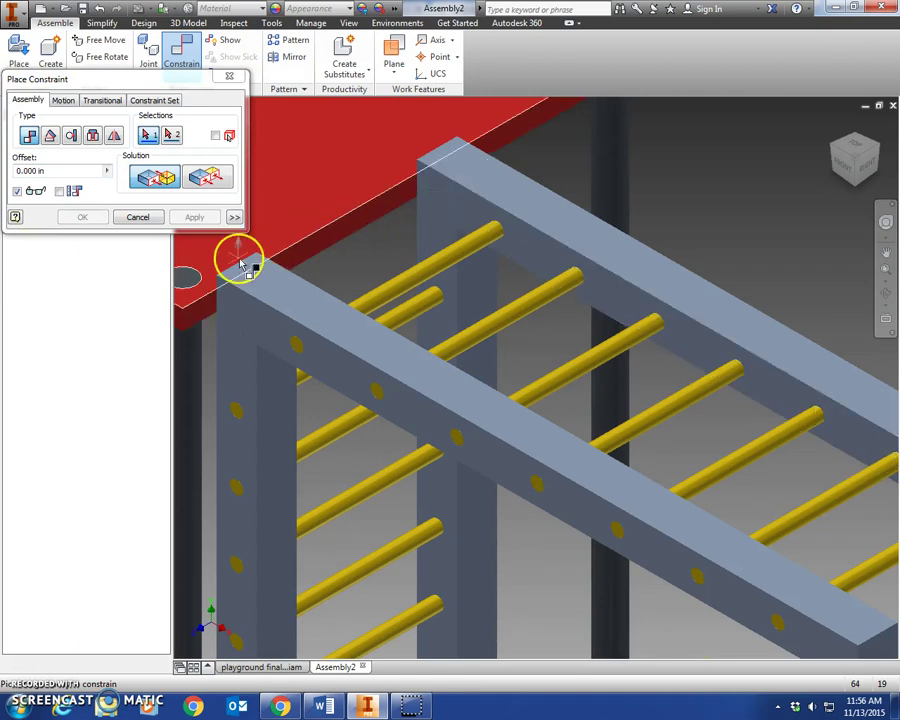
scroll(241, 262, "up", 3)
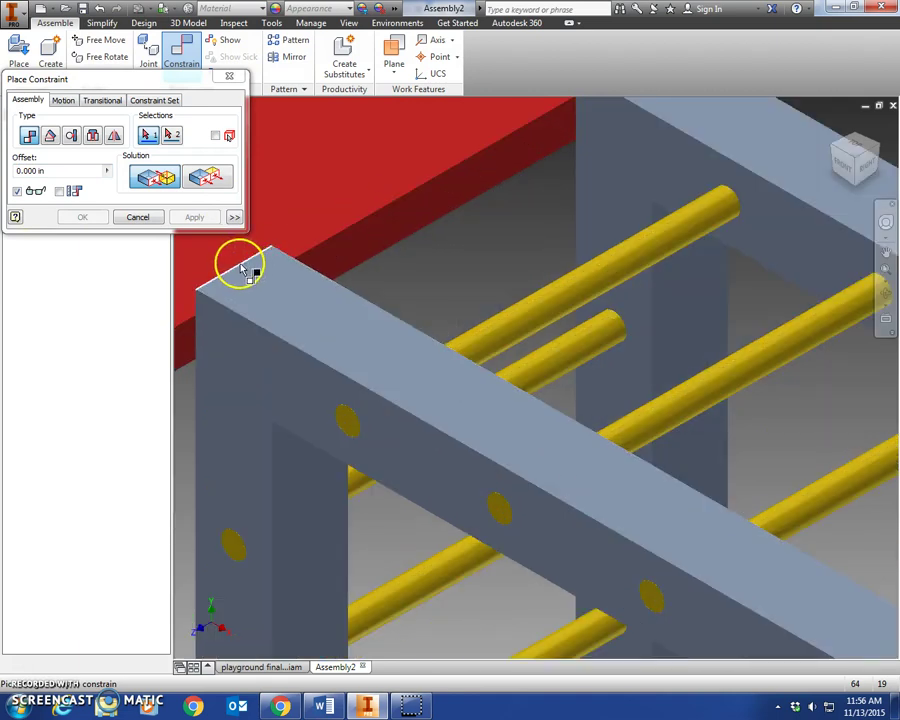
left_click(239, 268)
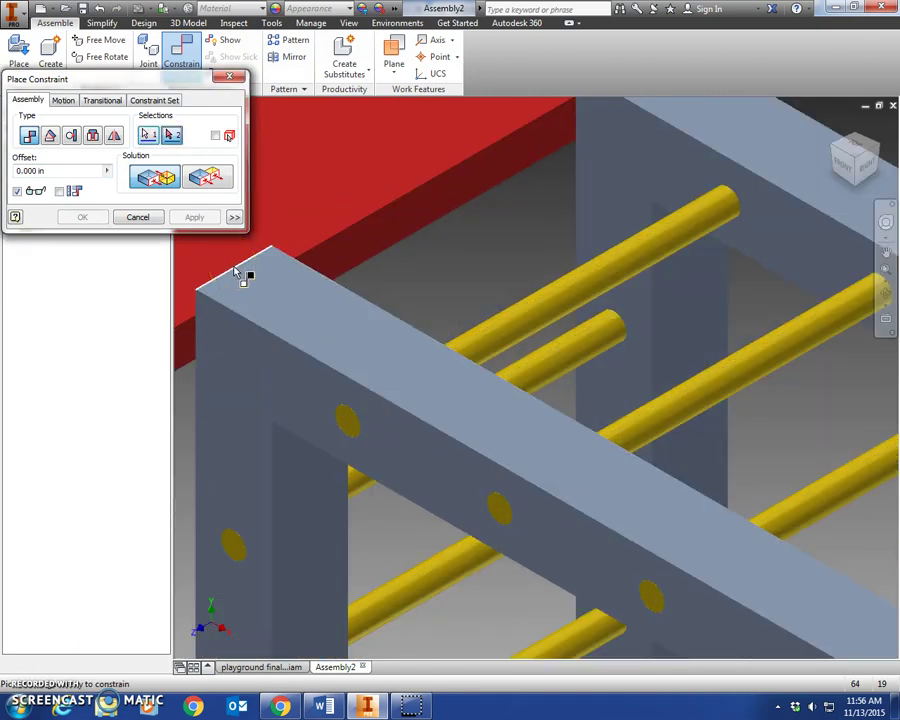
left_click(380, 217)
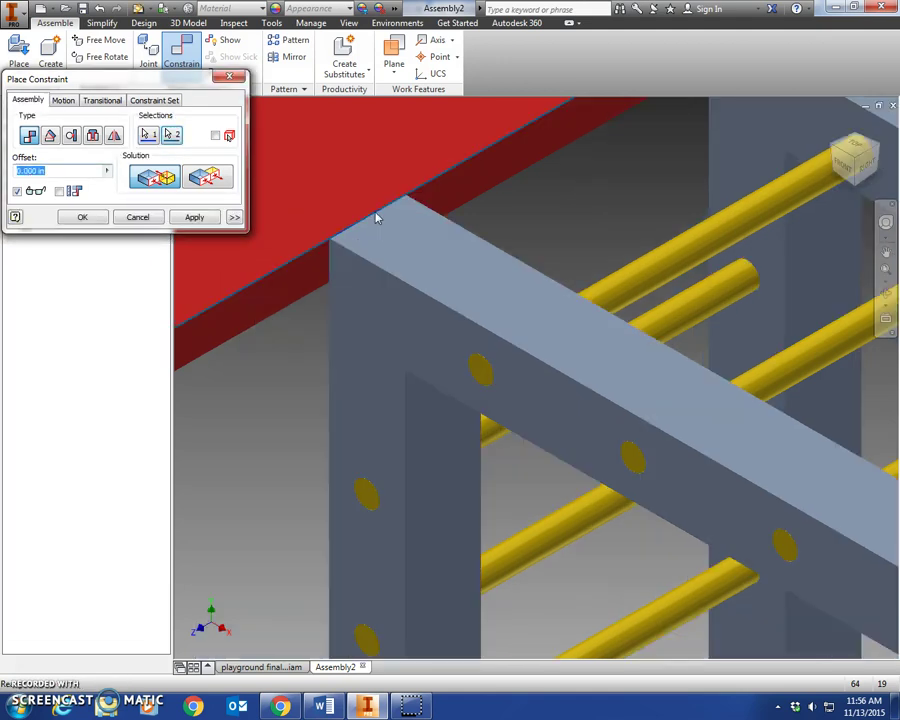
scroll(377, 217, "down", 3)
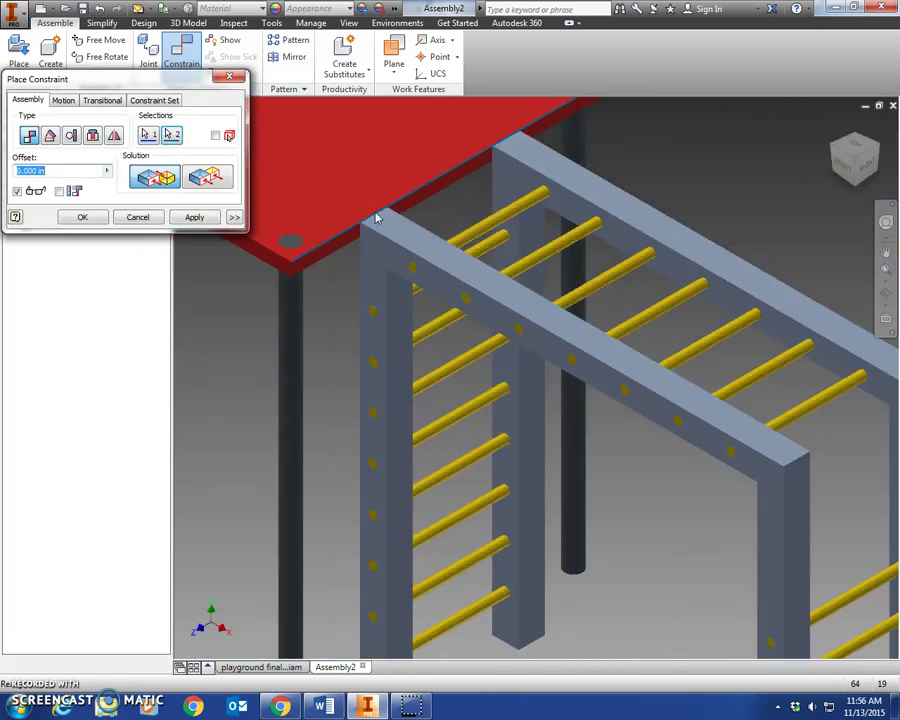
left_click(195, 217)
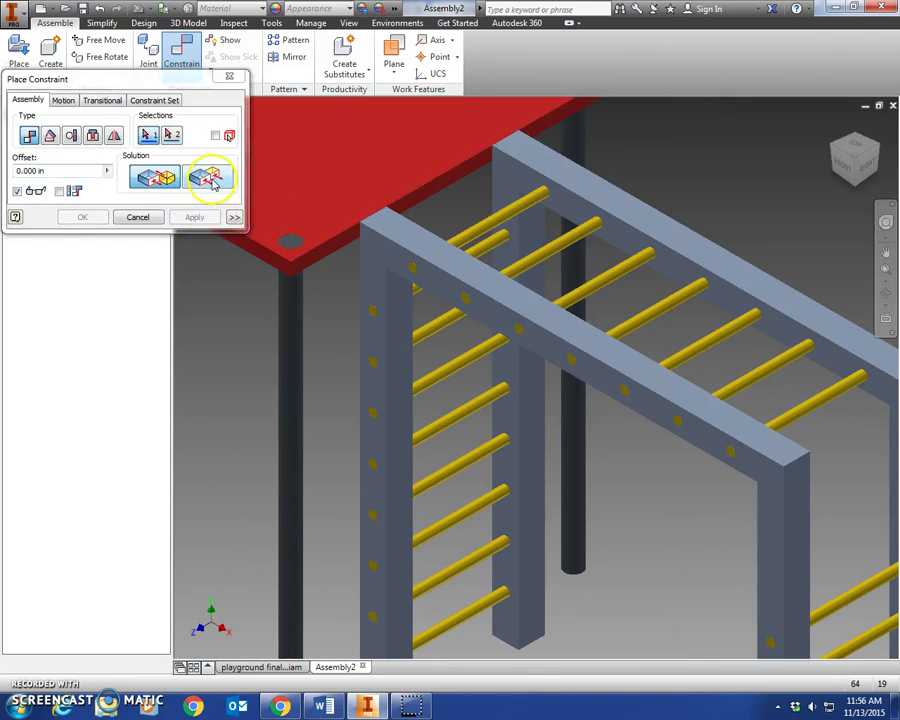
Make the monkey-bar rail's front face flush with the red platform edge at offset 18
left_click(213, 183)
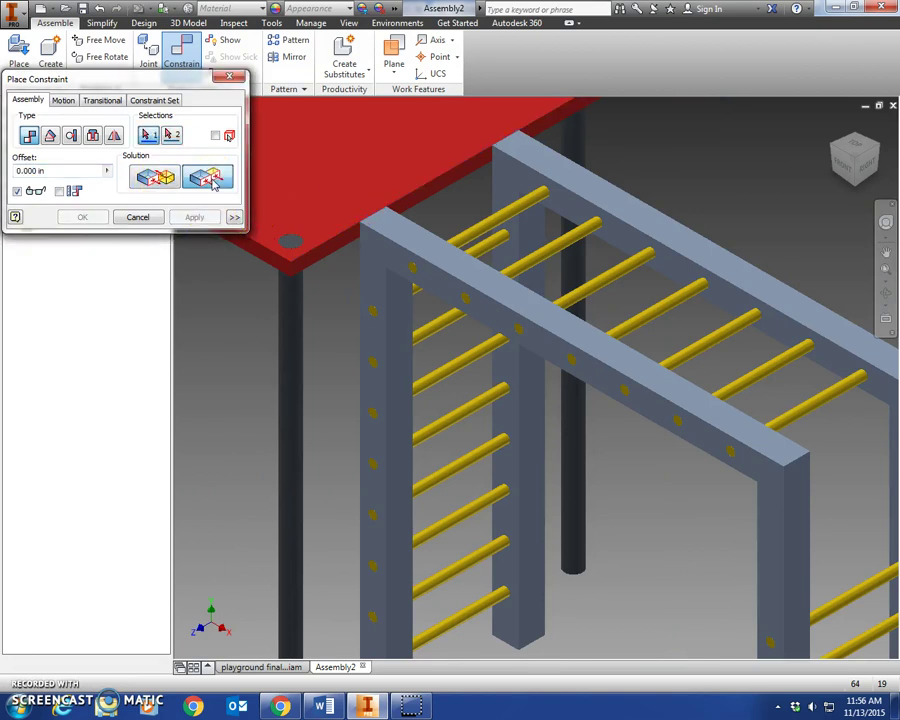
left_click(392, 261)
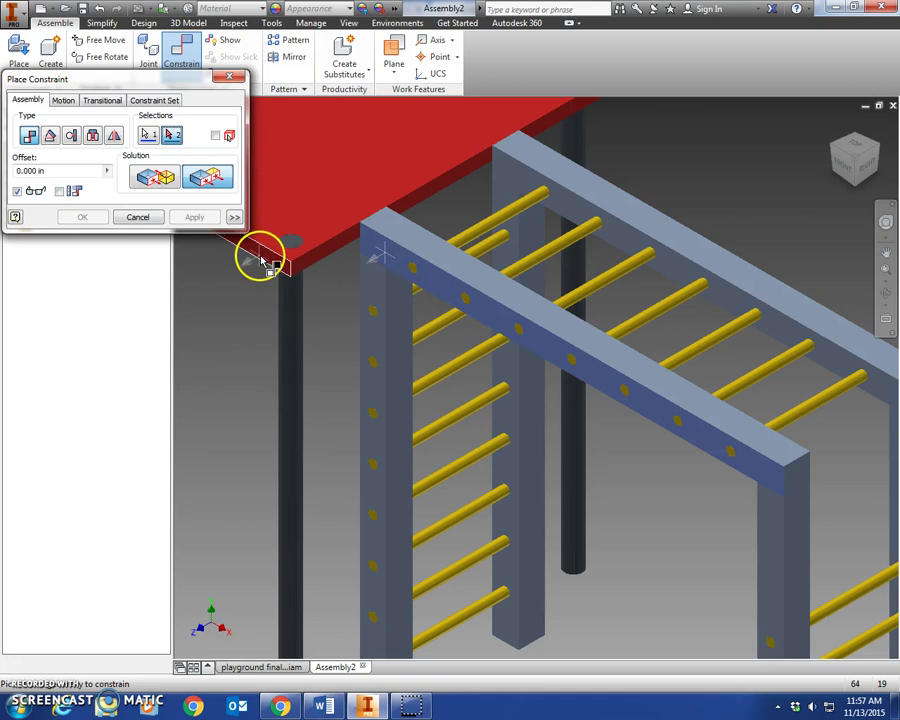
left_click(262, 255)
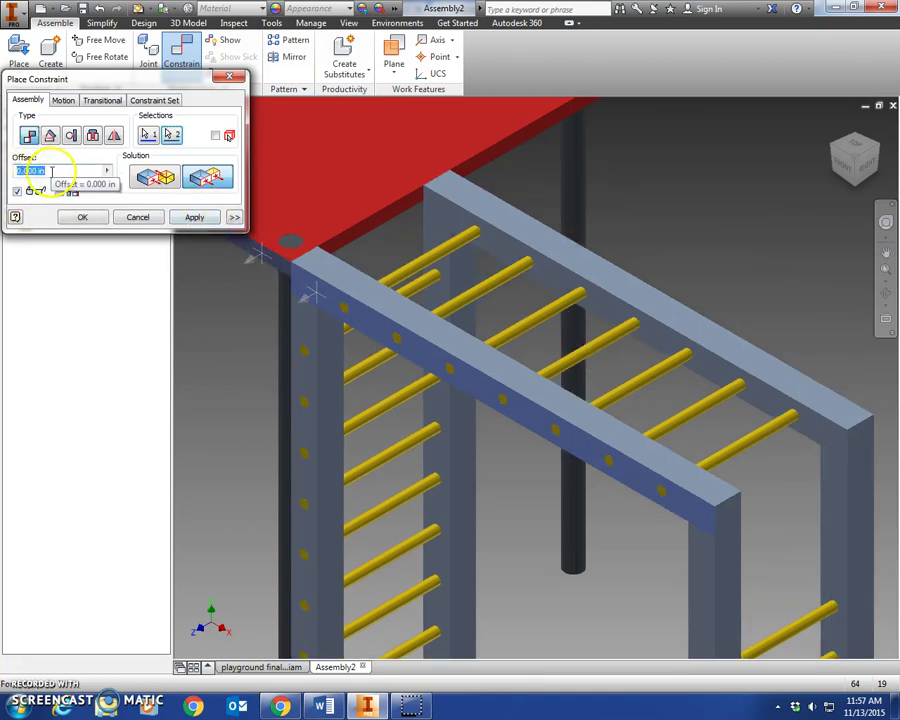
type("18")
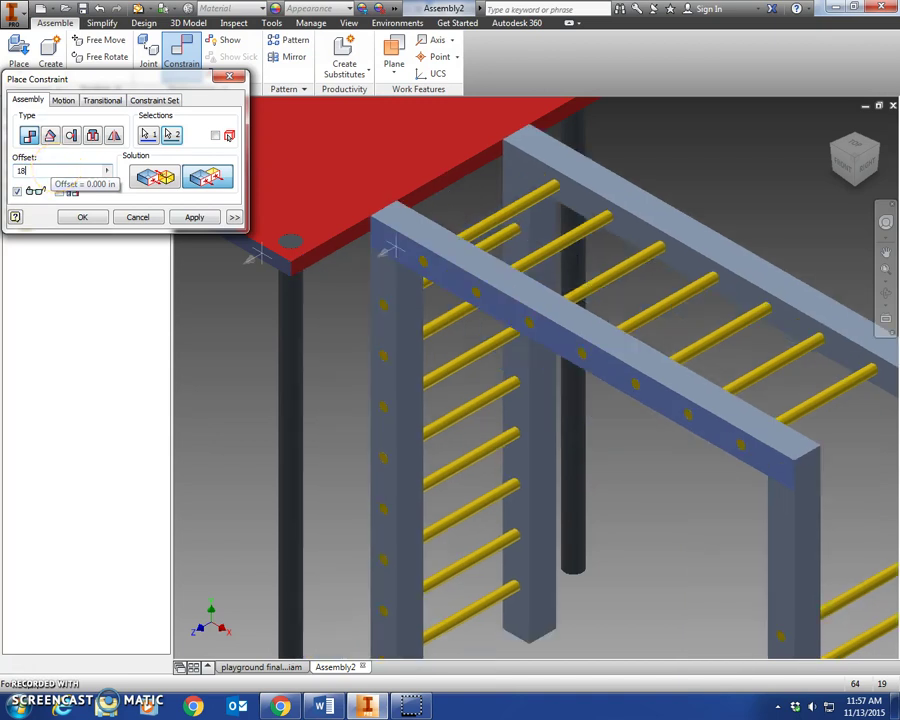
left_click(193, 222)
left_click(833, 127)
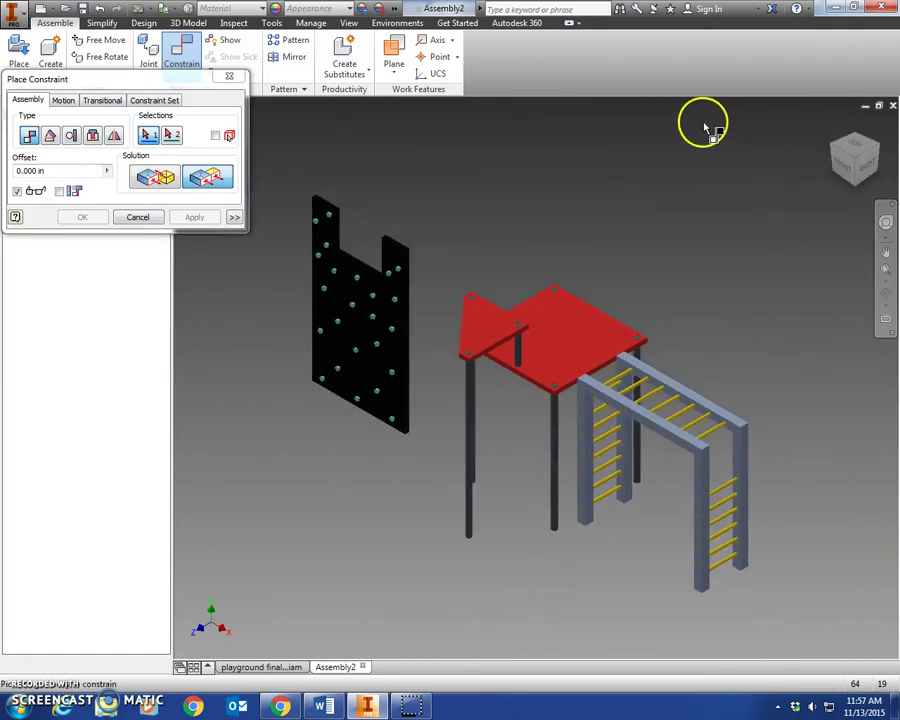
Mate the black wall climb panel's face to the red platform's edge
left_click(836, 148)
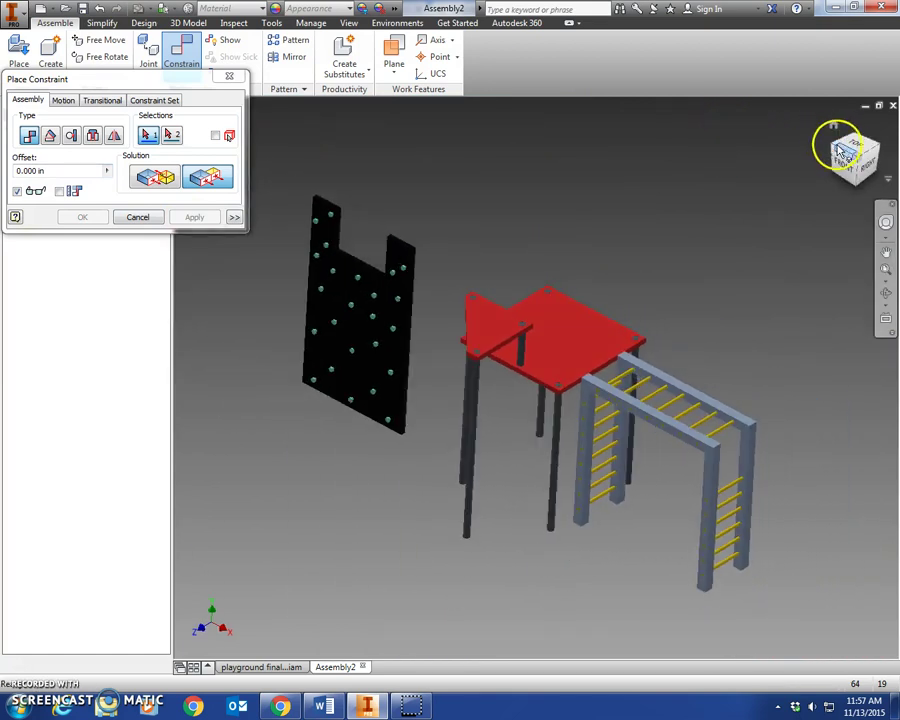
left_click(840, 146)
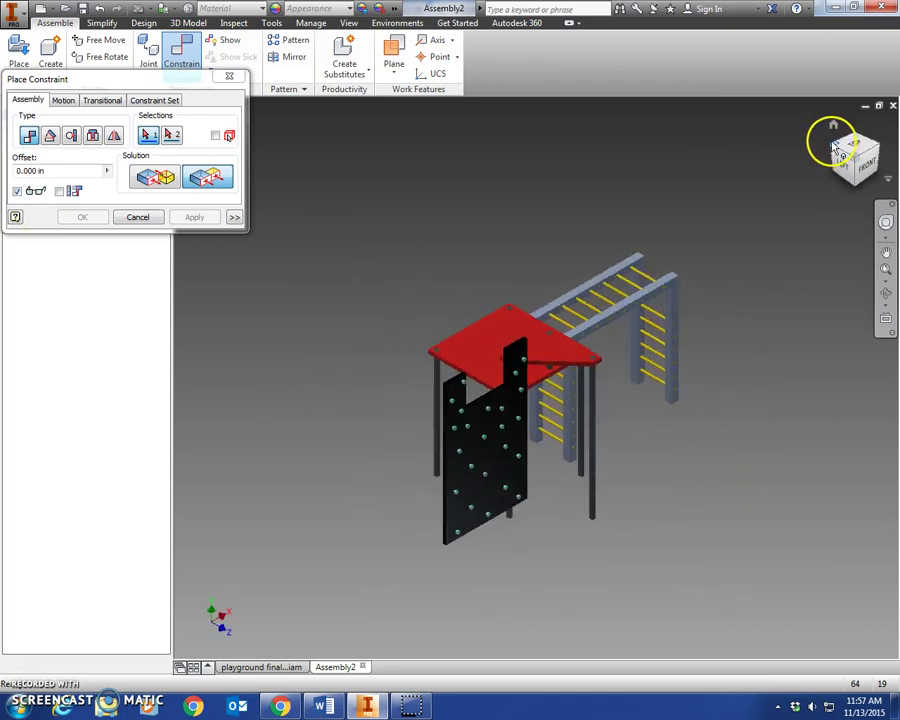
left_click(836, 148)
left_click(158, 177)
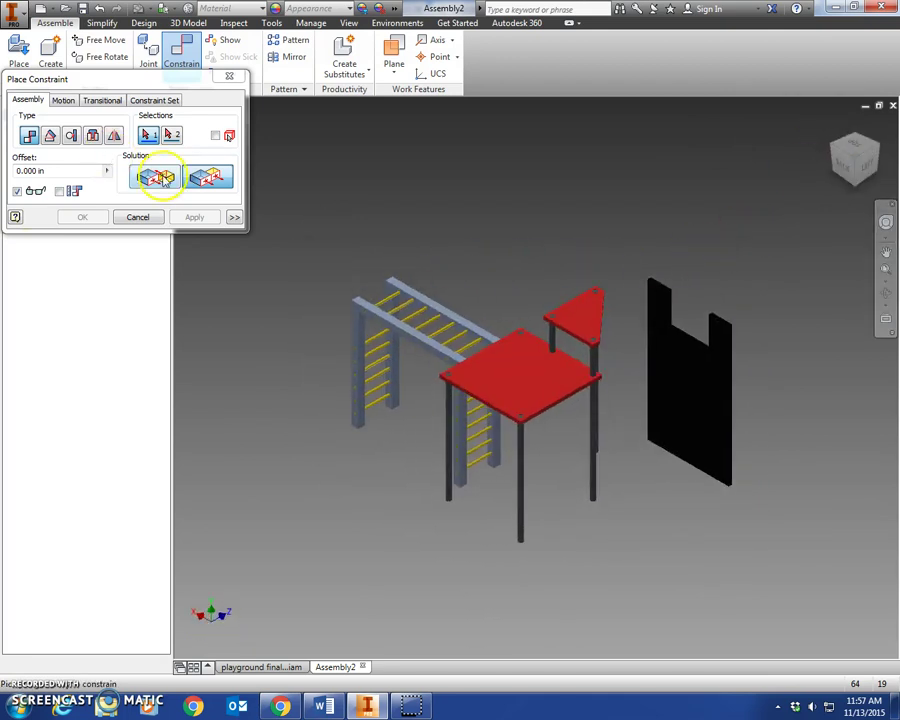
scroll(650, 375, "up", 3)
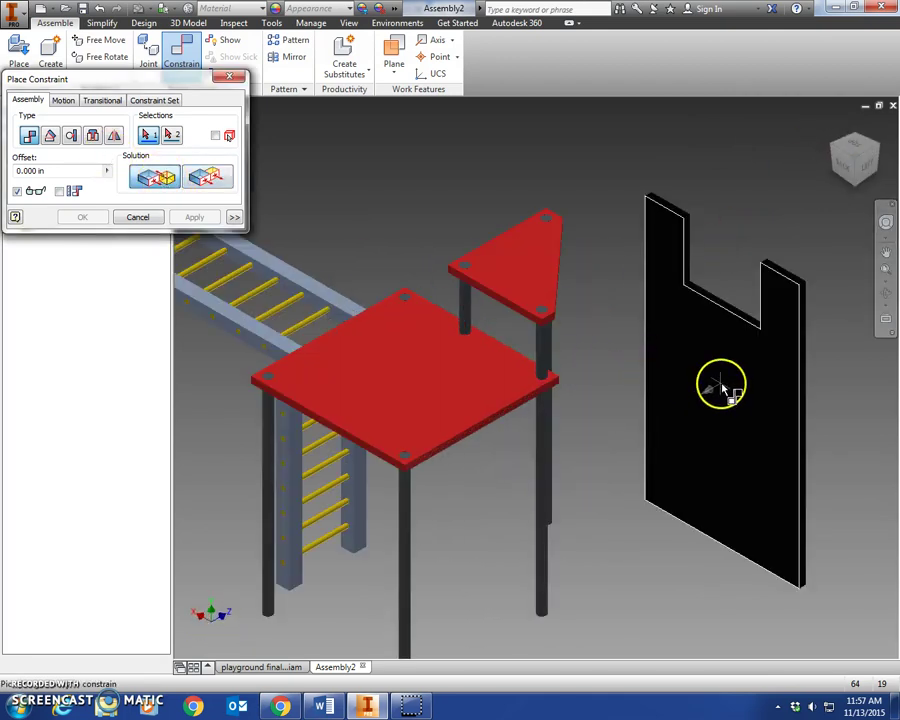
left_click(722, 388)
scroll(470, 415, "up", 4)
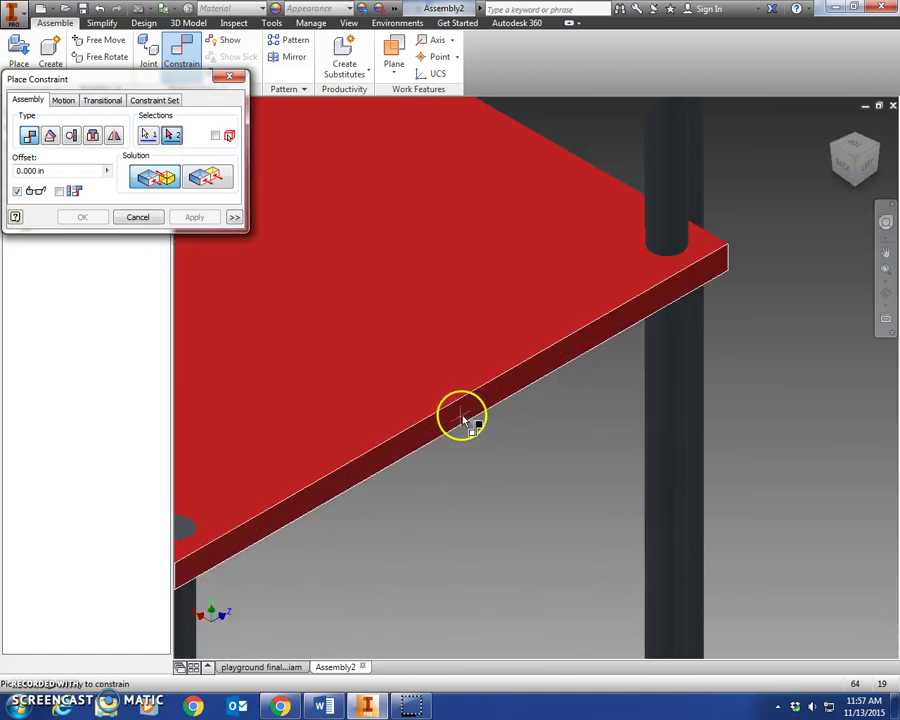
left_click(462, 418)
scroll(475, 405, "down", 5)
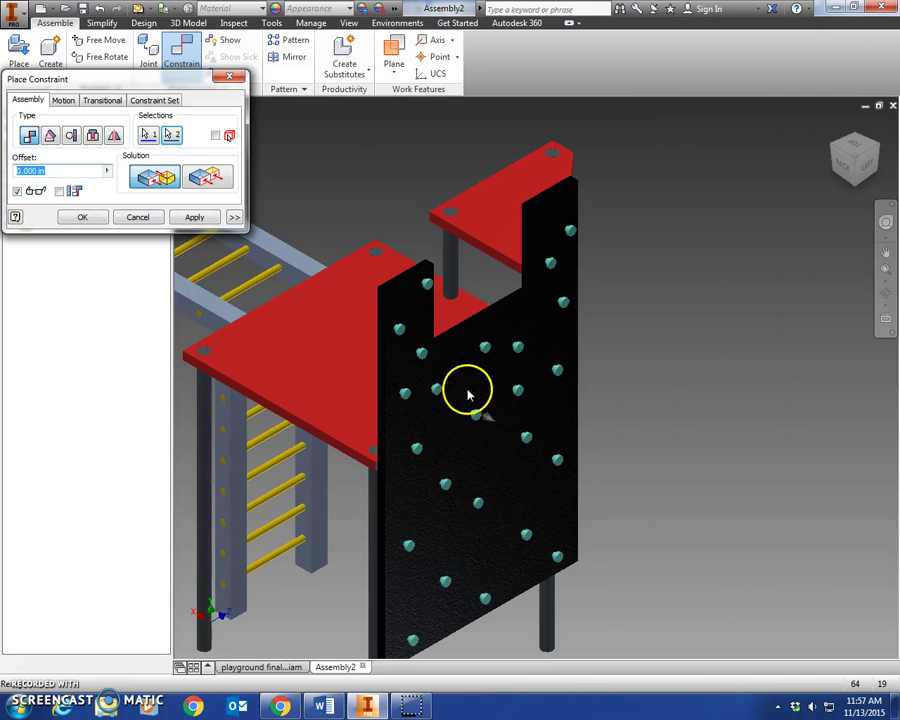
left_click(195, 218)
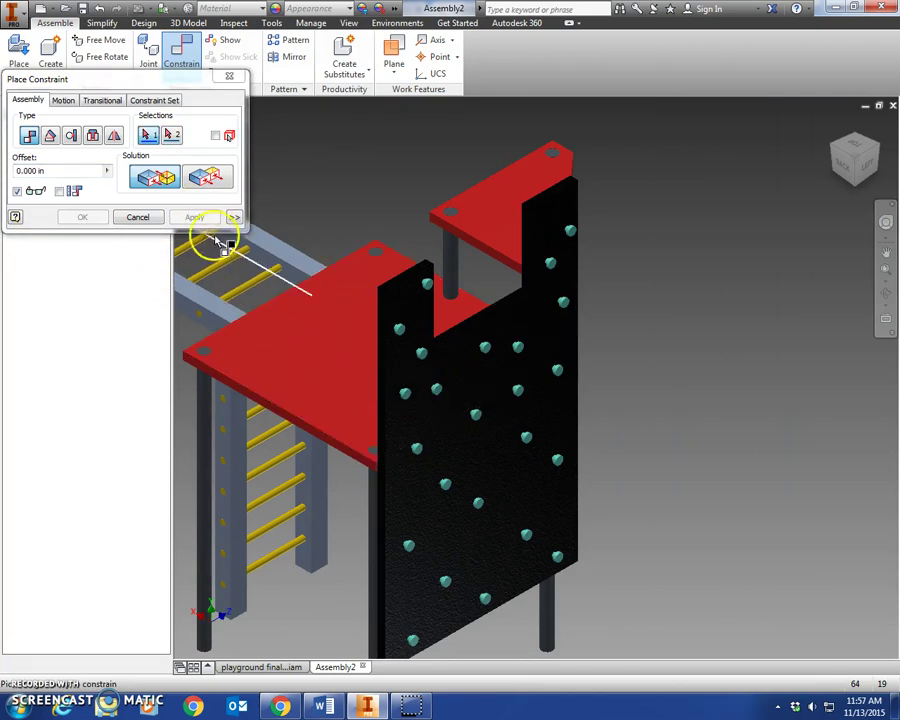
Make the wall climb panel's side edge flush with the red platform edge at 0 offset
left_click(206, 180)
scroll(368, 366, "up", 5)
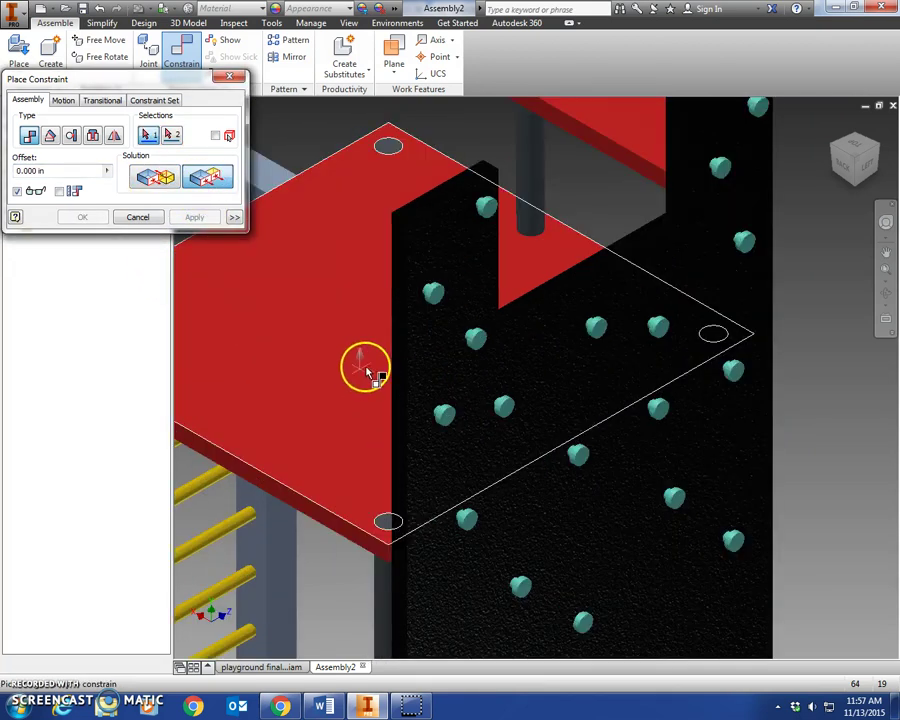
left_click(400, 328)
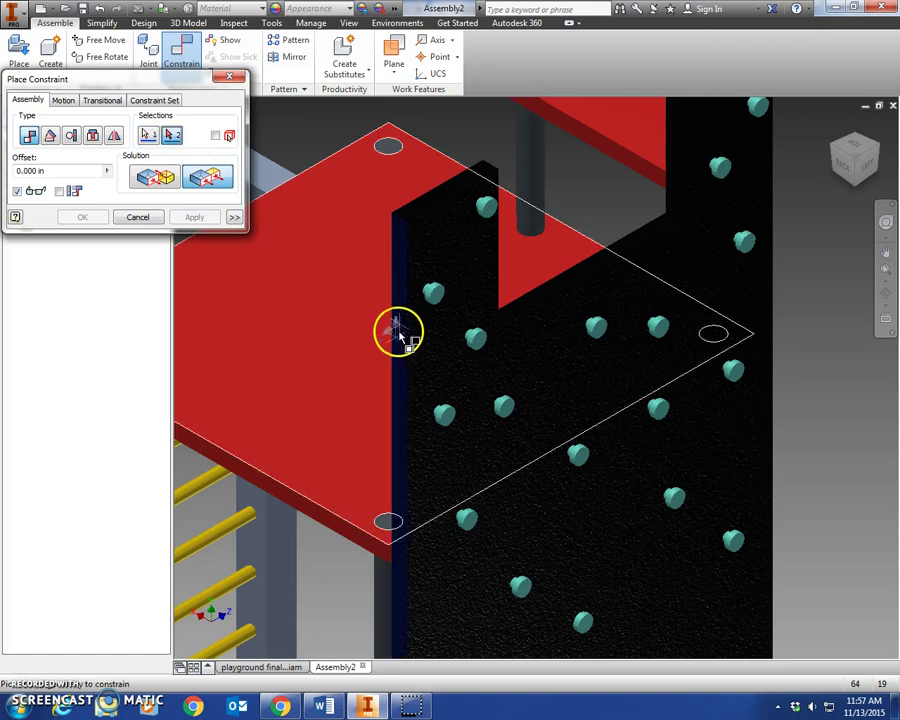
left_click(337, 527)
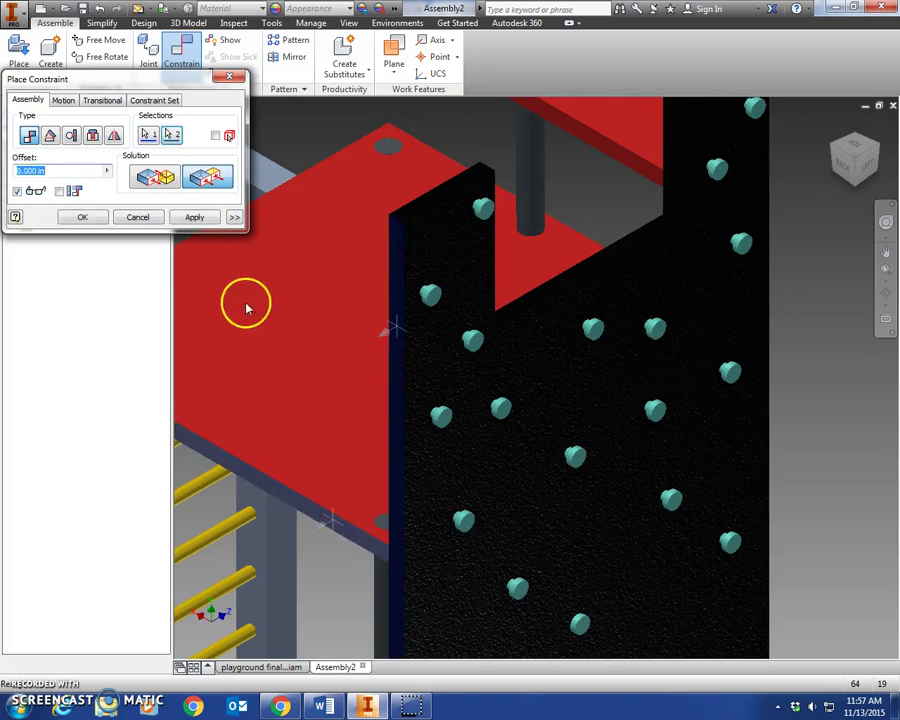
left_click(195, 217)
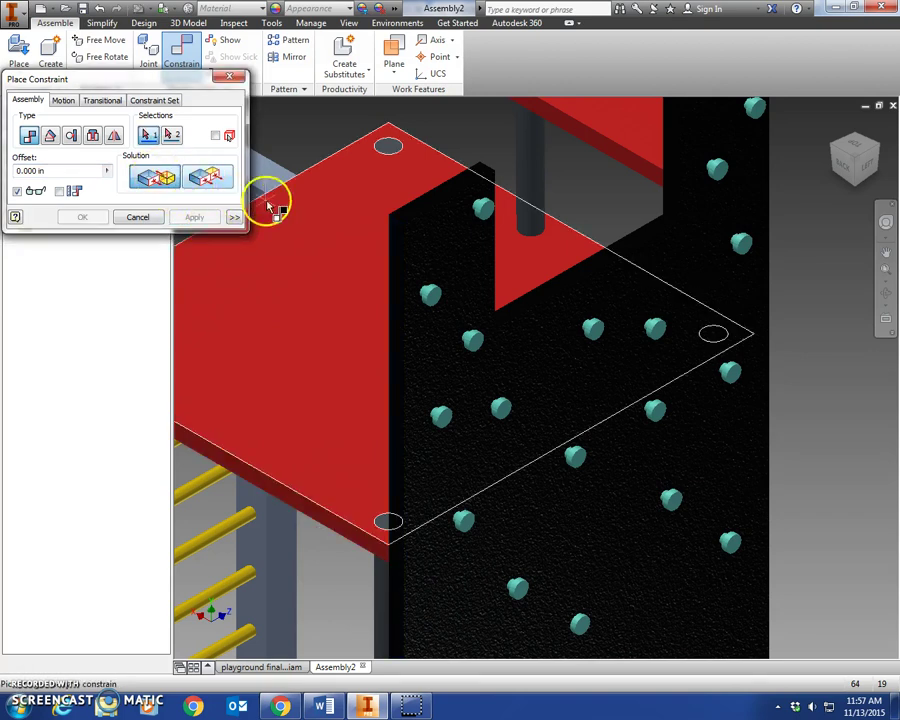
Constrain the wall climb's notch edge to the platform's top edge and close Place Constraint
left_click(588, 266)
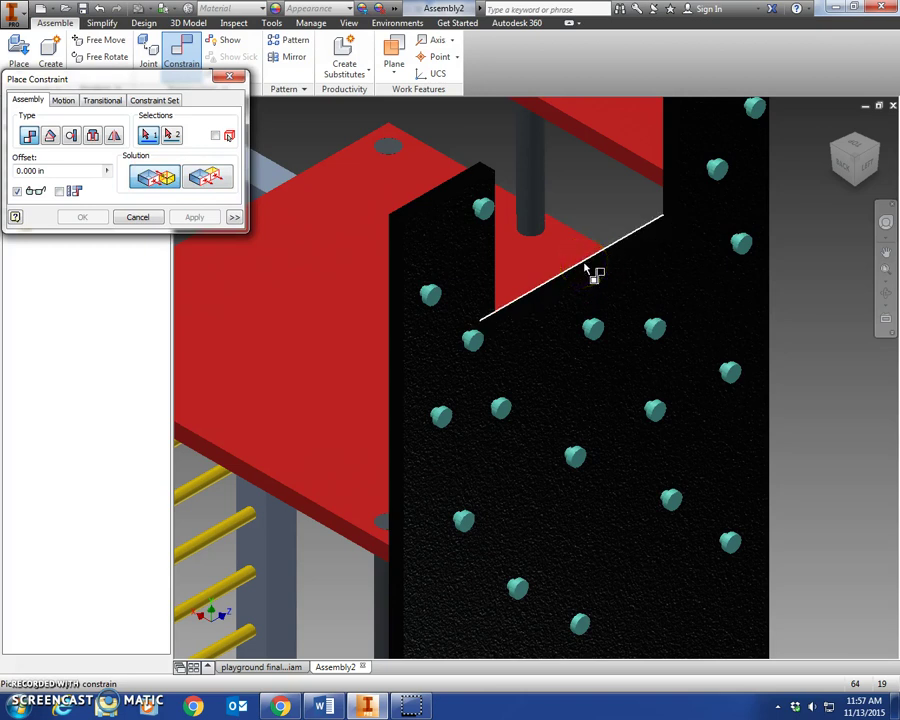
left_click(545, 279)
left_click(541, 292)
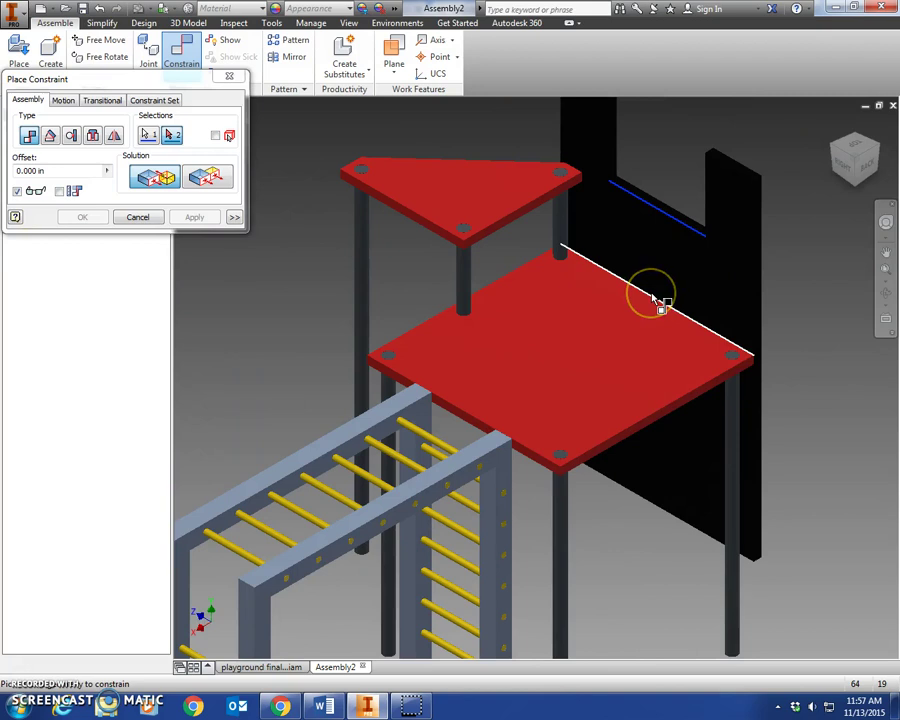
left_click(656, 300)
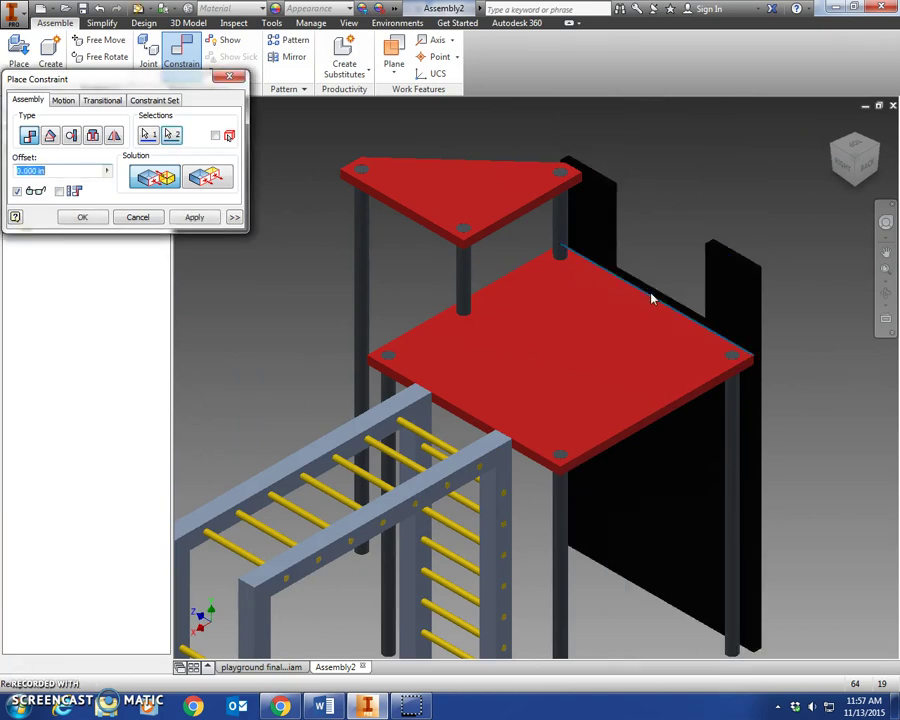
left_click(194, 219)
left_click(834, 127)
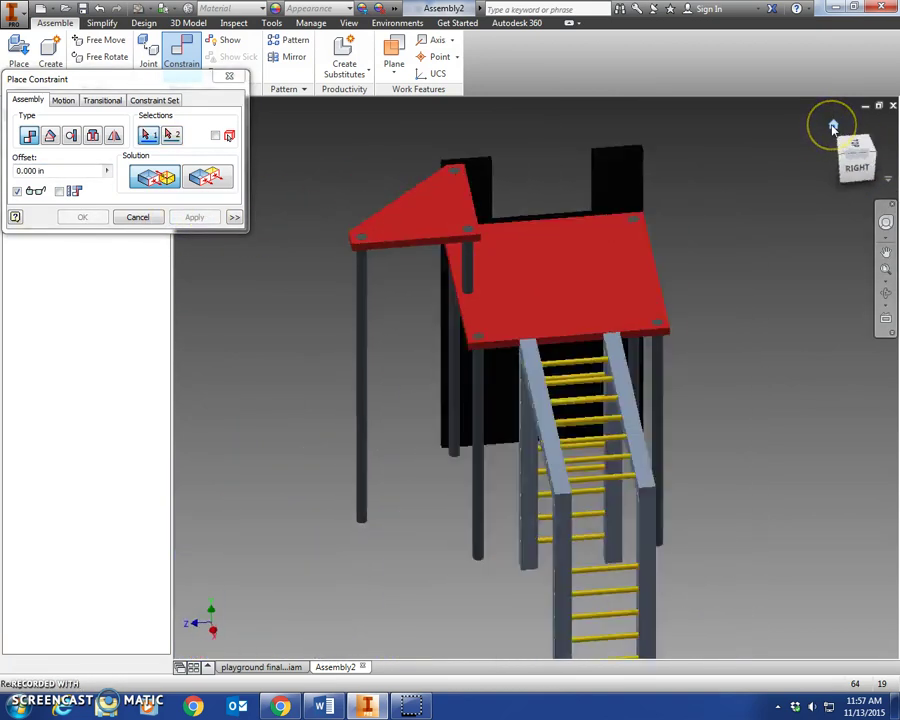
left_click(230, 80)
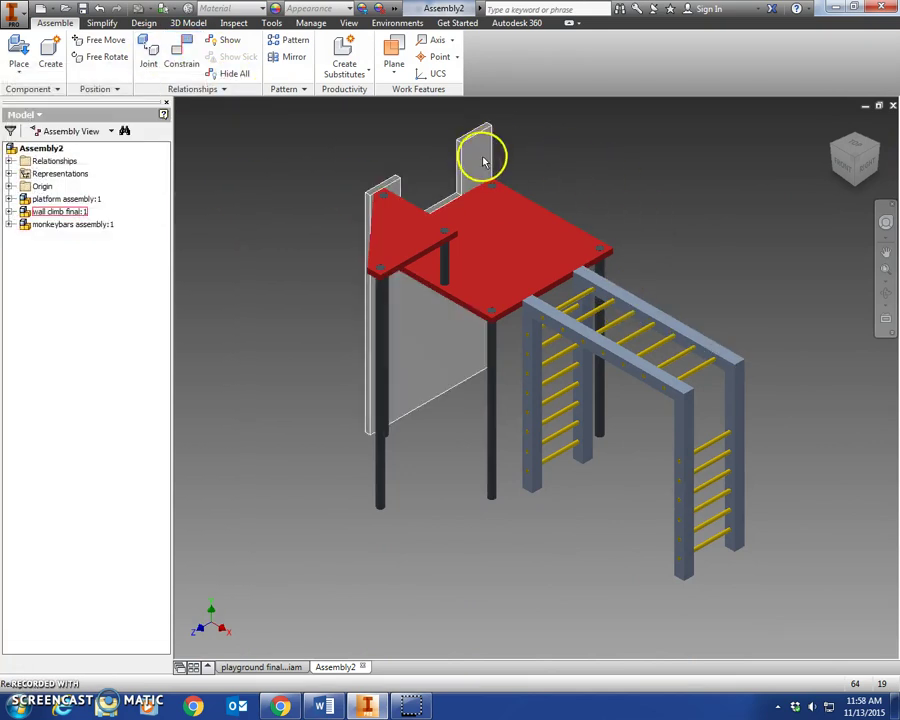